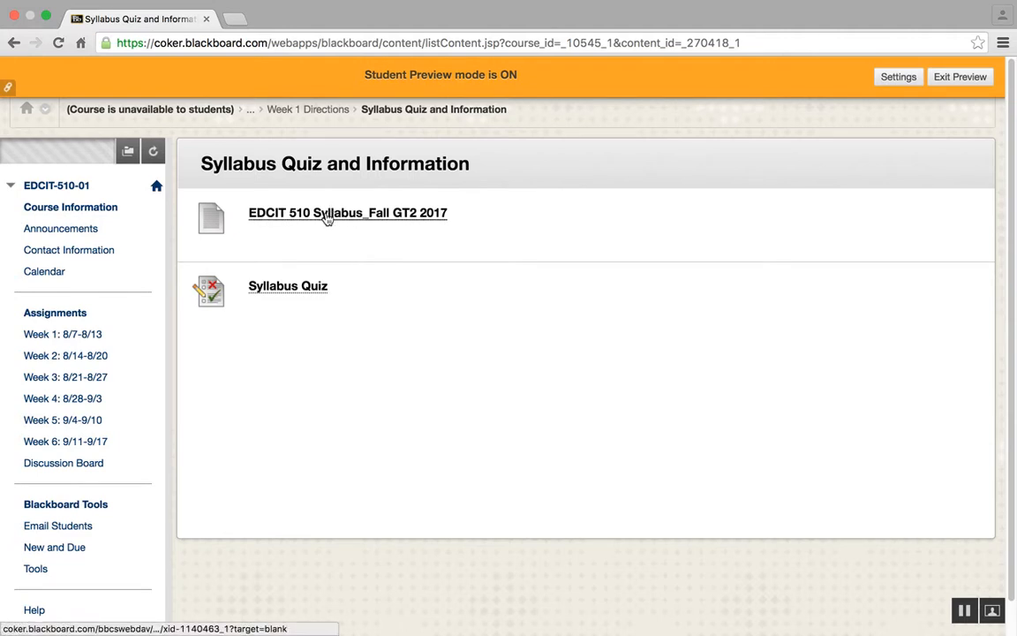
# Download the EDCIT 510 Syllabus_Fall GT2 2017 document, open it full screen in Word, and skim its pages before returning to the beginning
pyautogui.click(327, 213)
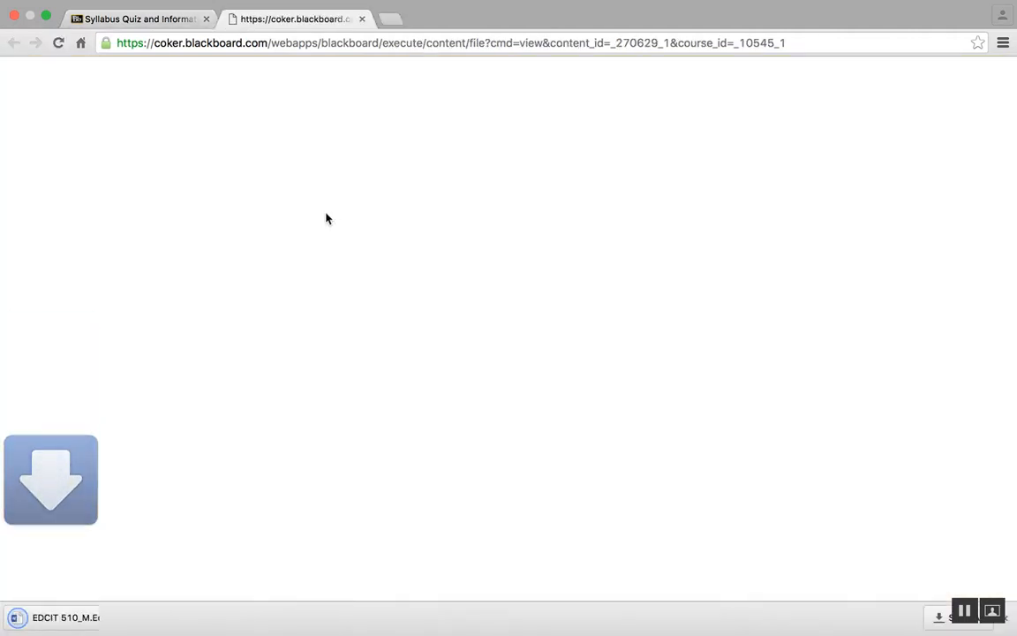
pyautogui.click(75, 620)
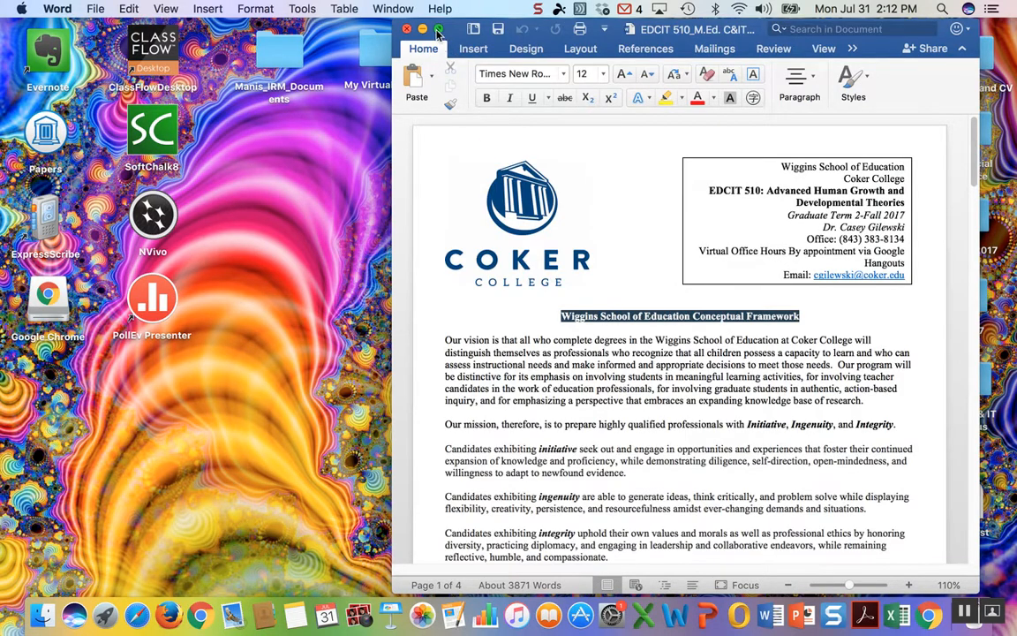
pyautogui.click(439, 30)
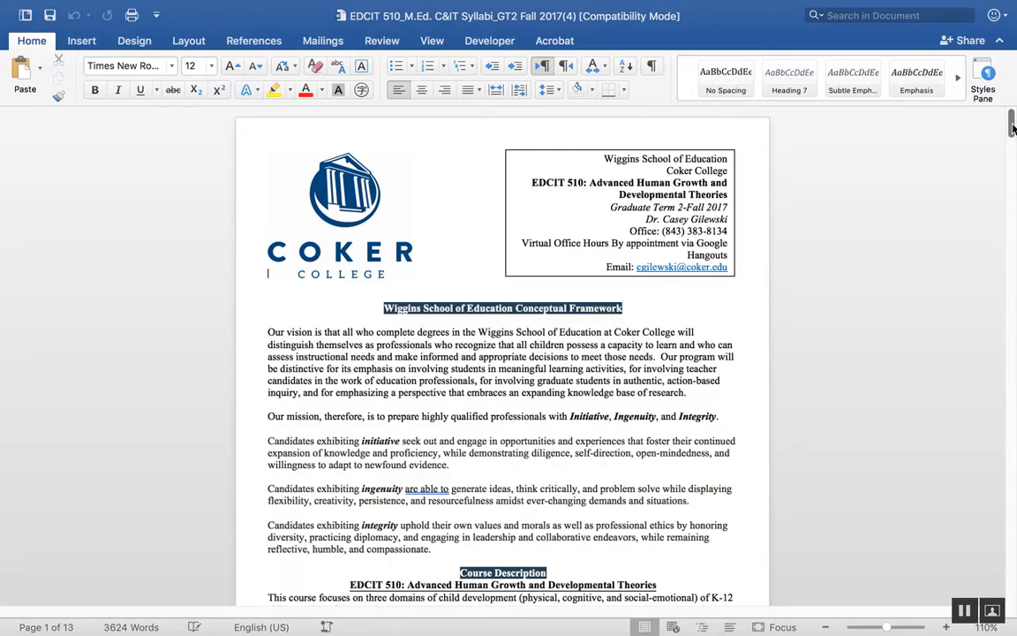
pyautogui.scroll(-10, 1006, 177)
pyautogui.scroll(-20, 997, 192)
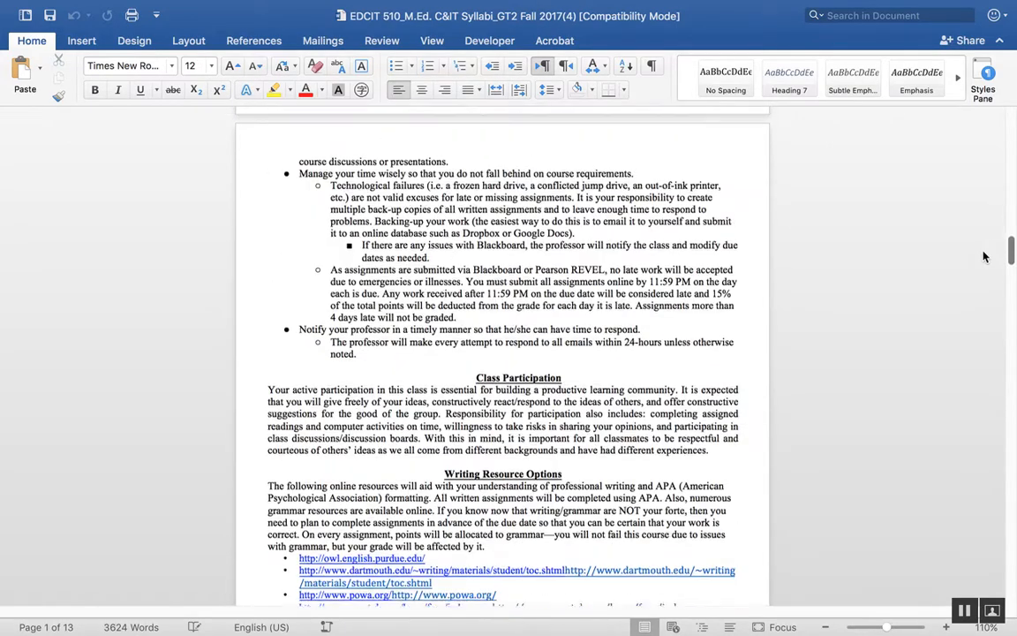
pyautogui.moveTo(1011, 413); pyautogui.dragTo(1010, 123)
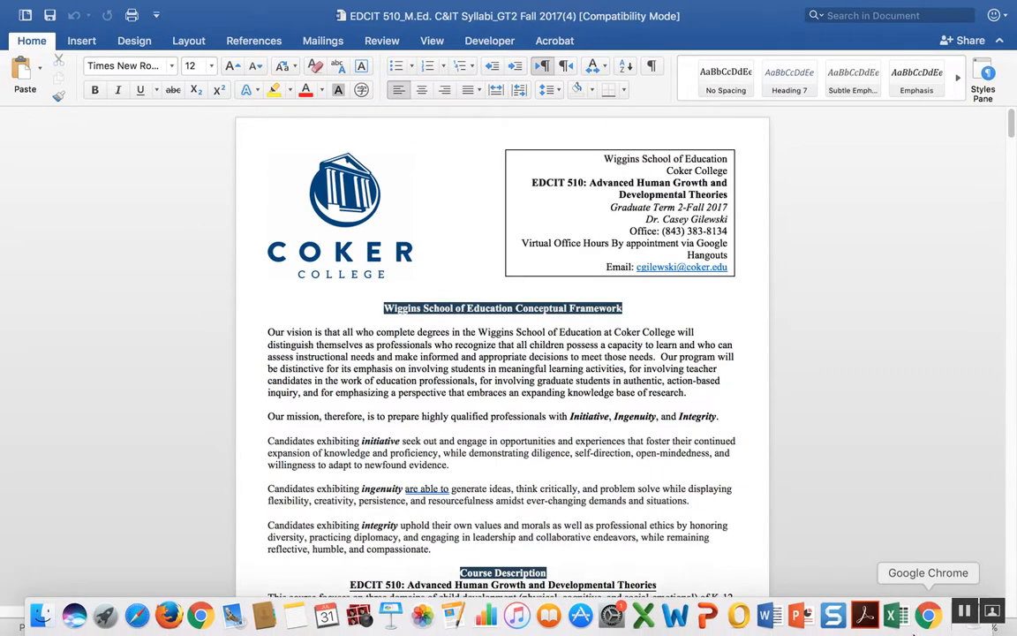
# Switch back to Chrome, close the blank download page, and view the Syllabus Quiz instructions without beginning the quiz
pyautogui.click(928, 611)
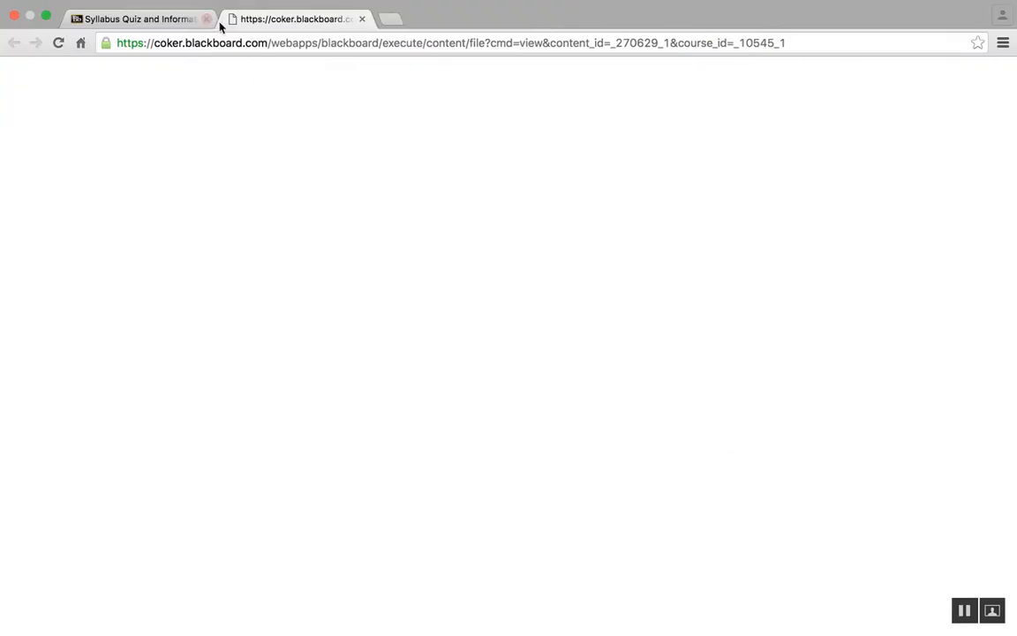
pyautogui.click(364, 21)
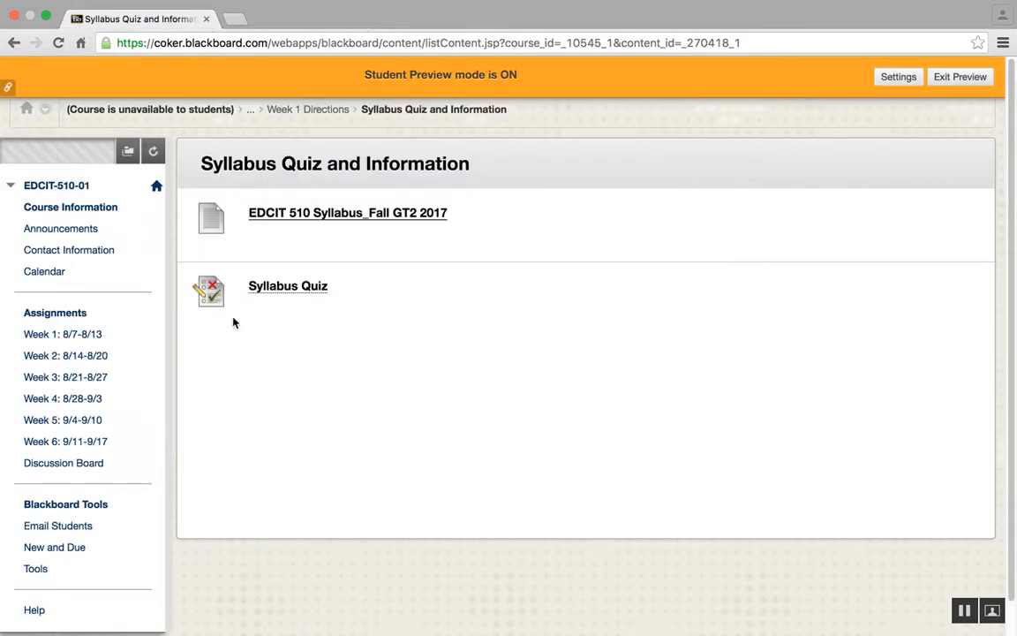
pyautogui.click(275, 287)
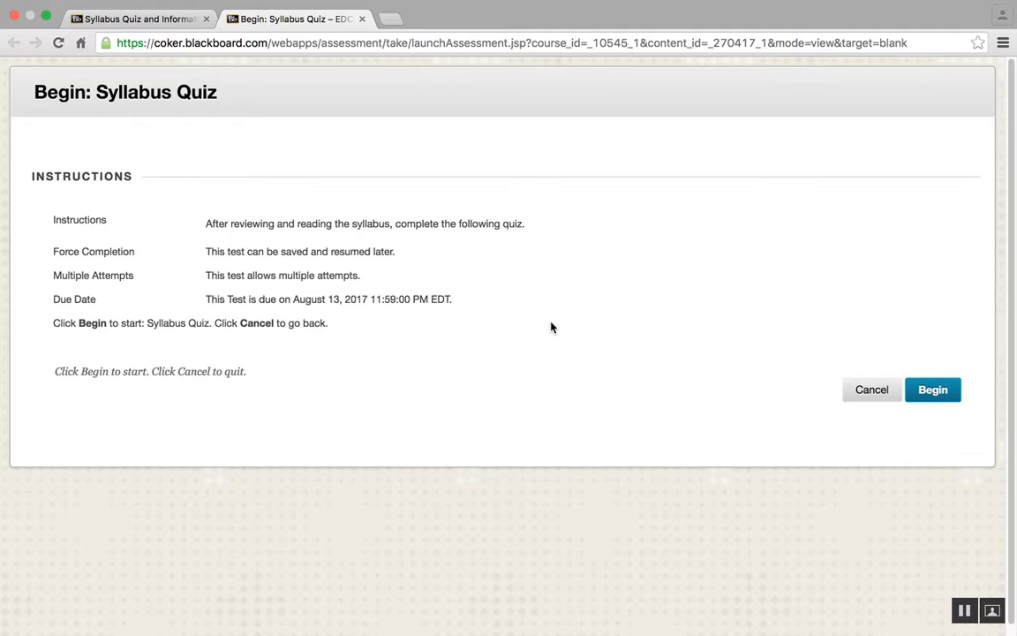
pyautogui.click(869, 391)
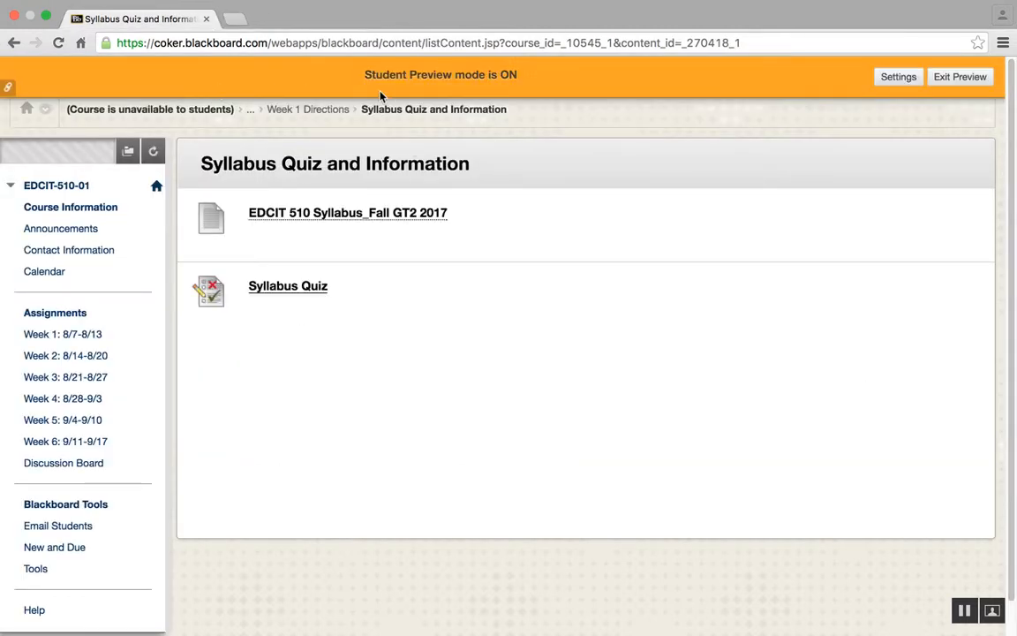
# Return to Week 1 Directions and open the Who Am I? Personal Development Project folder
pyautogui.click(324, 113)
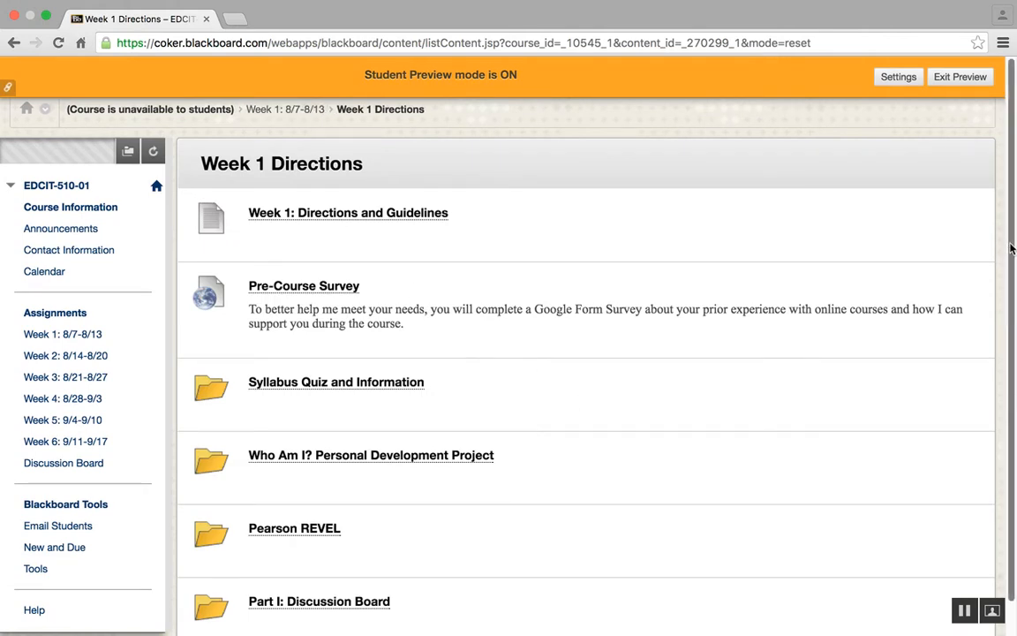
pyautogui.scroll(-1, 912, 225)
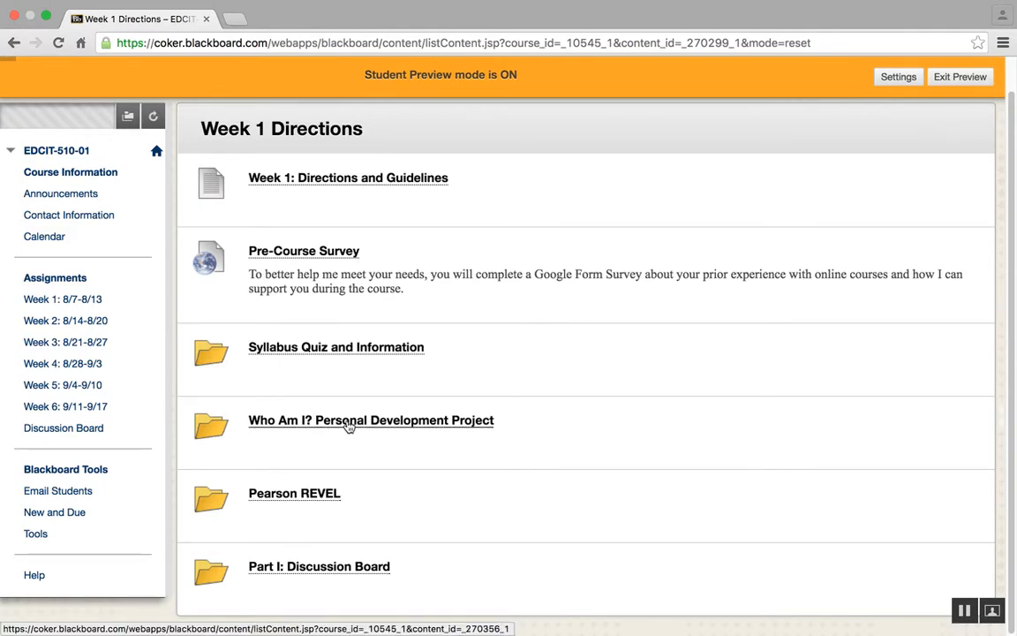
pyautogui.click(350, 422)
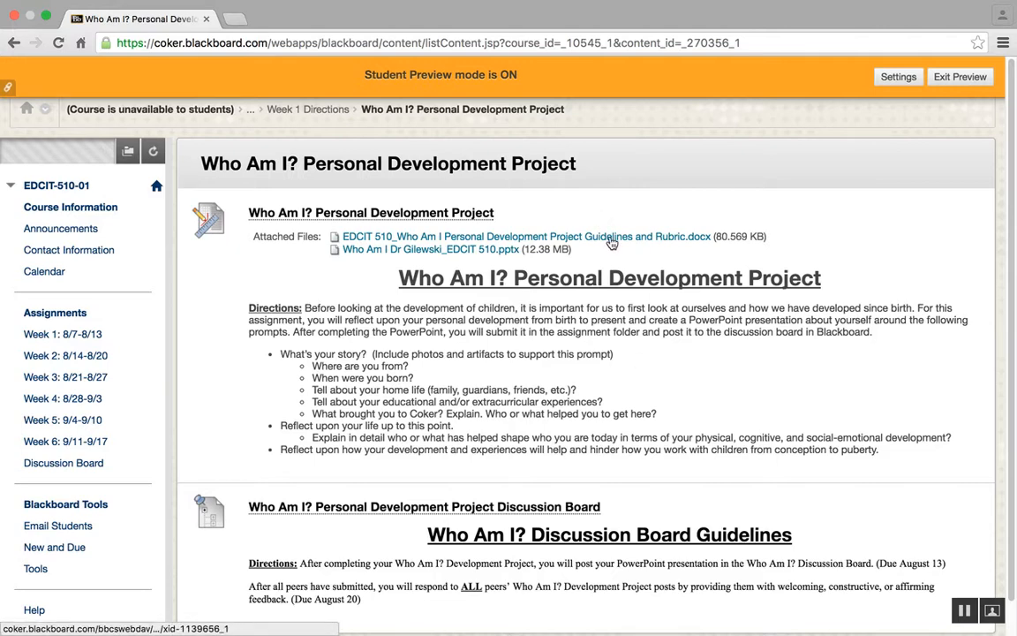
# Download the attached Who Am I Personal Development Project Guidelines and Rubric document and open it full screen in Word
pyautogui.click(612, 237)
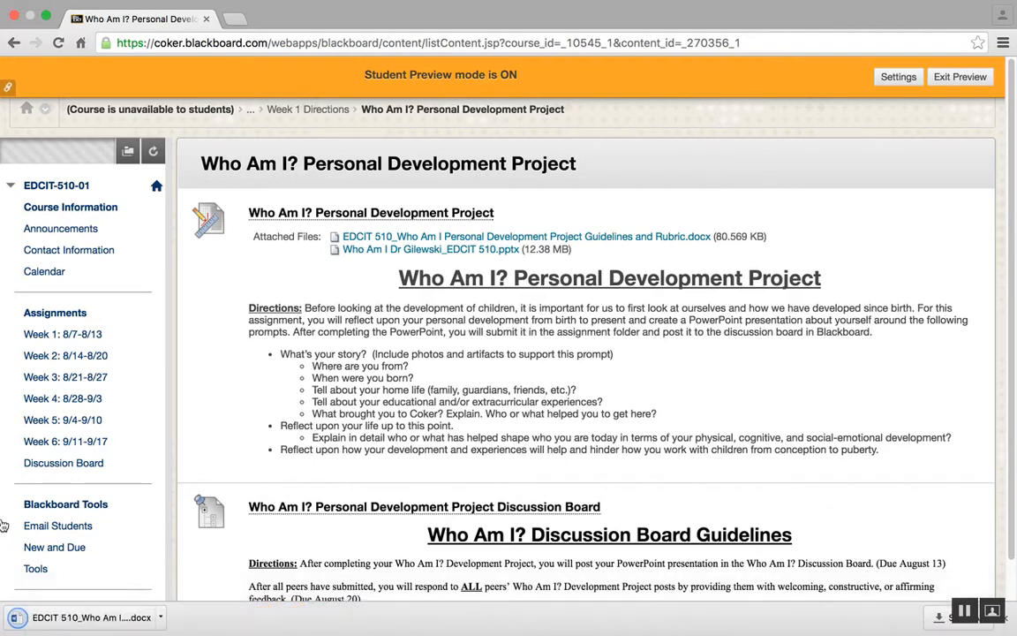
pyautogui.click(84, 618)
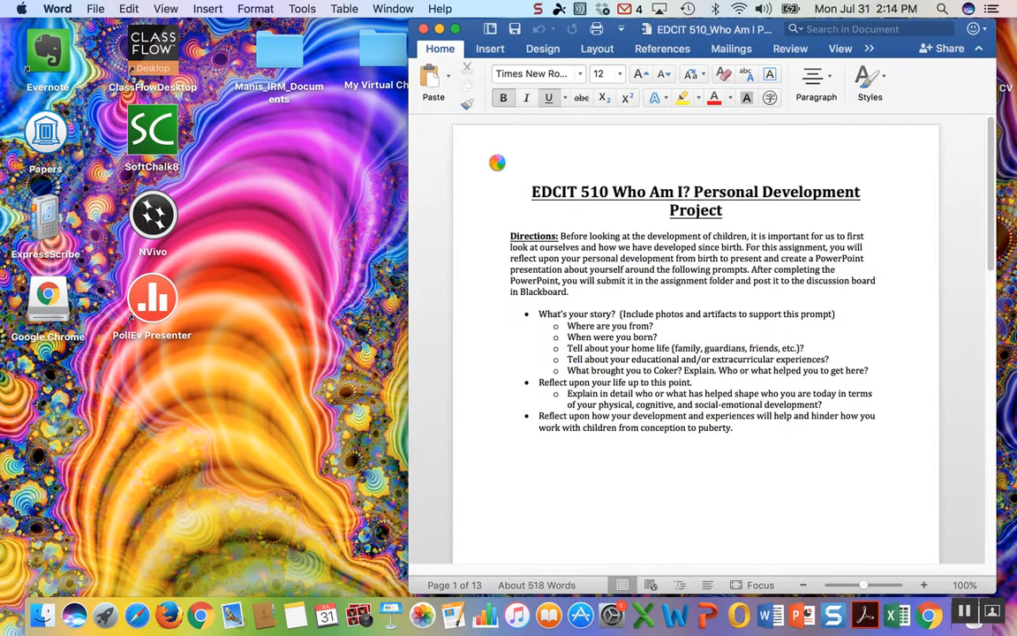
pyautogui.click(456, 33)
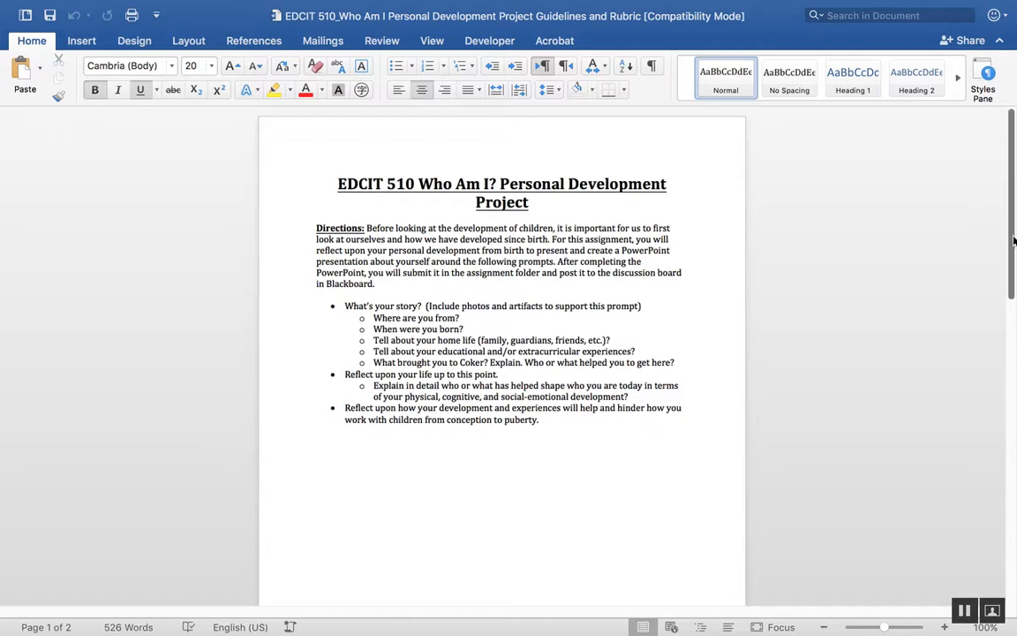
# Examine the project directions and the full scoring rubric on the second page, and return to the document's beginning
pyautogui.scroll(-3, 1010, 278)
pyautogui.moveTo(1009, 278); pyautogui.dragTo(972, 460)
pyautogui.scroll(-4, 971, 459)
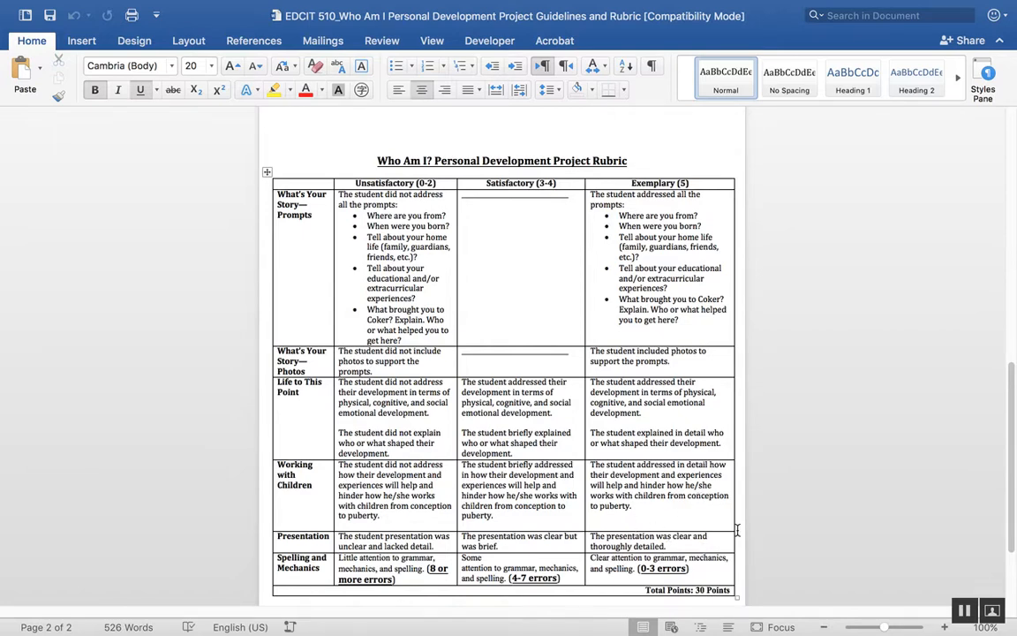
pyautogui.scroll(-2, 1009, 488)
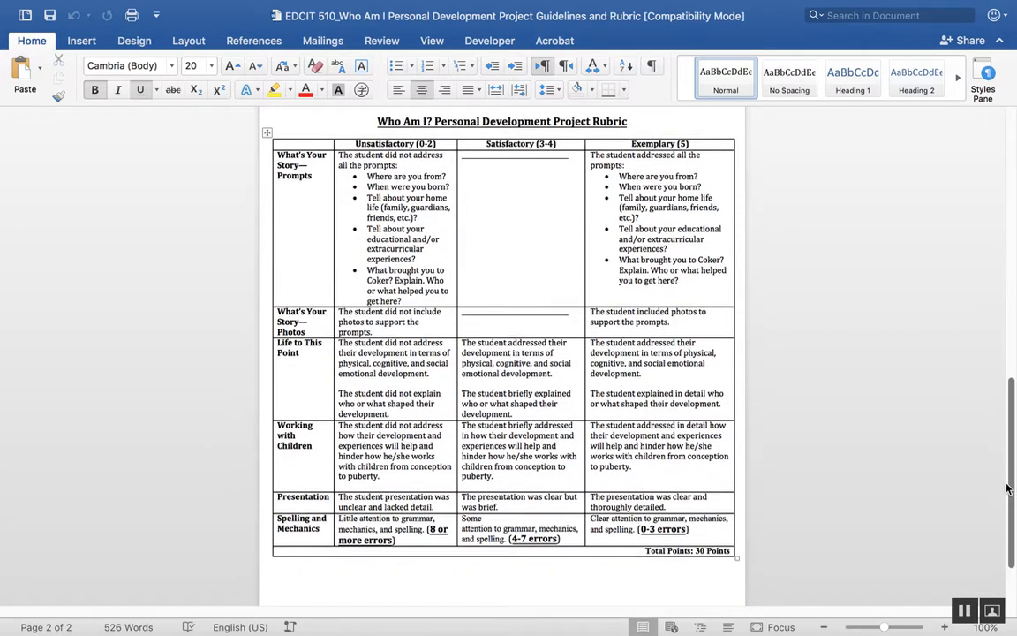
pyautogui.scroll(-3, 1009, 488)
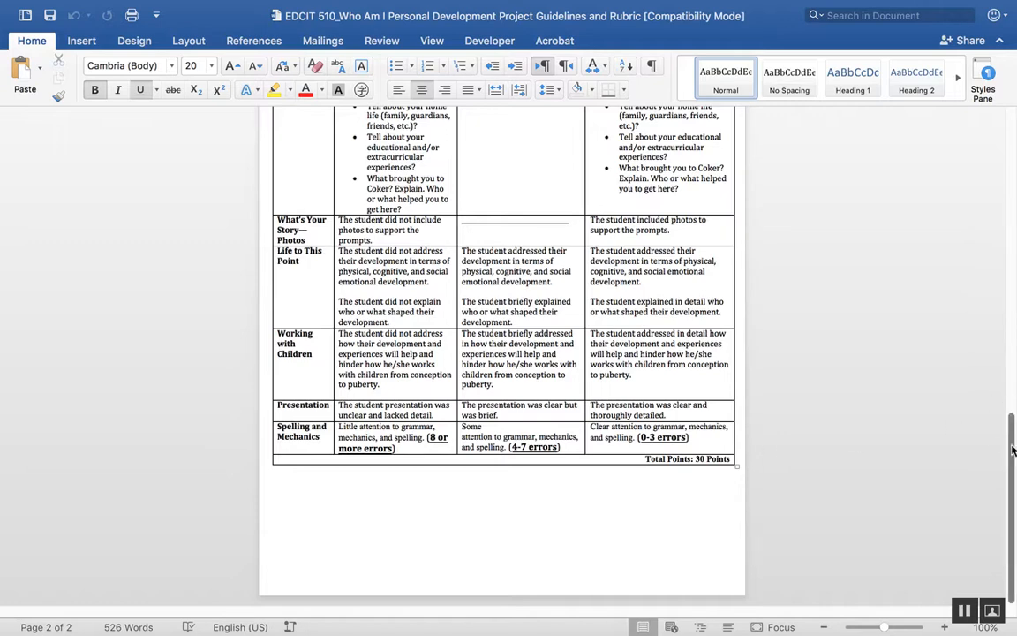
pyautogui.scroll(10, 1013, 451)
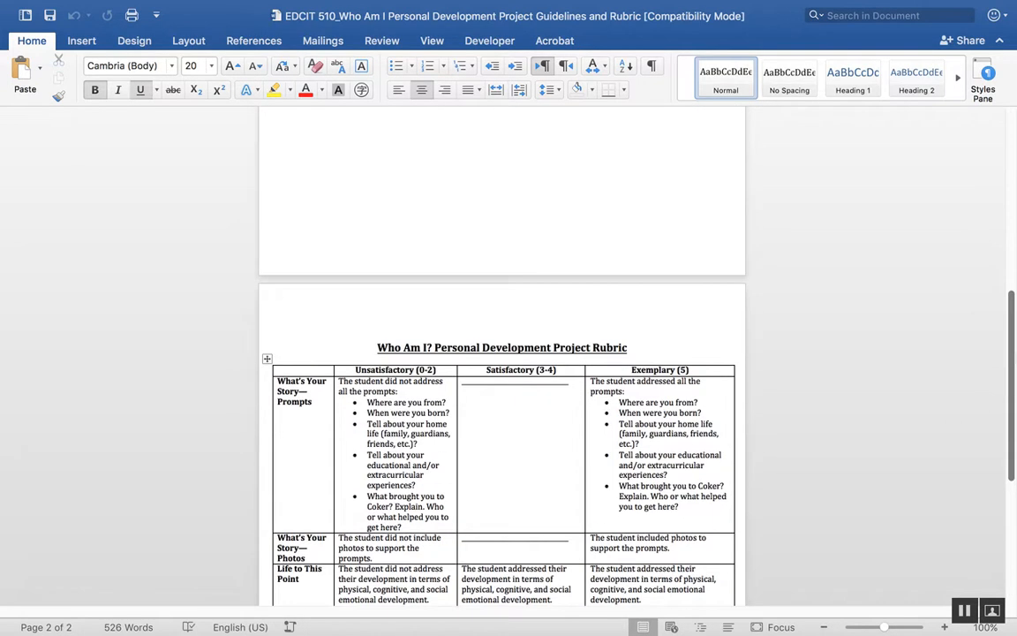
pyautogui.scroll(8, 1016, 157)
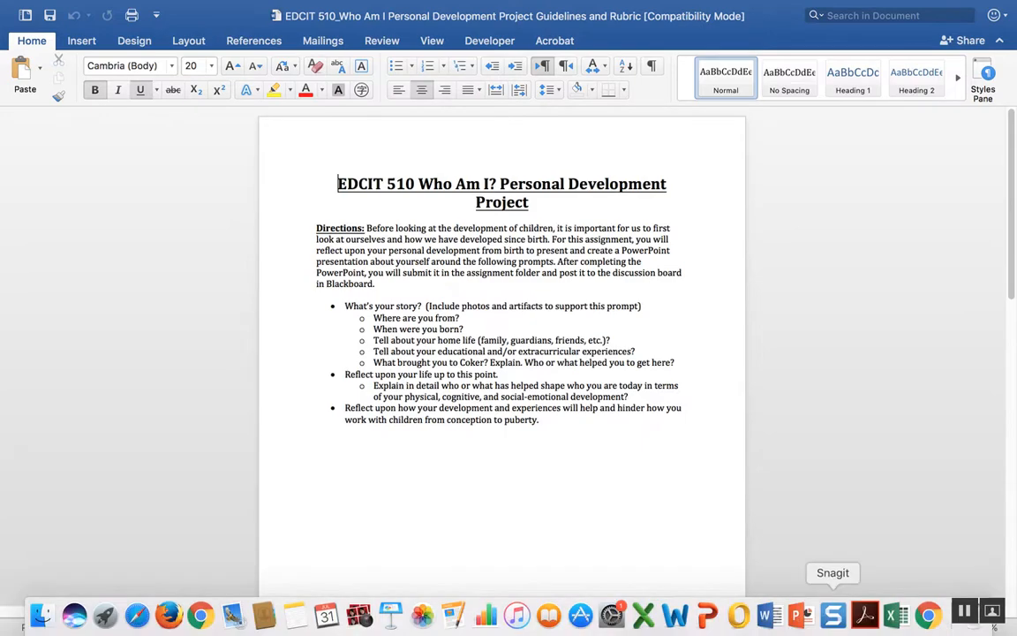
# Switch to Chrome, open the Who Am I? Personal Development Project assignment, and review its upload page down to the submission section
pyautogui.click(927, 616)
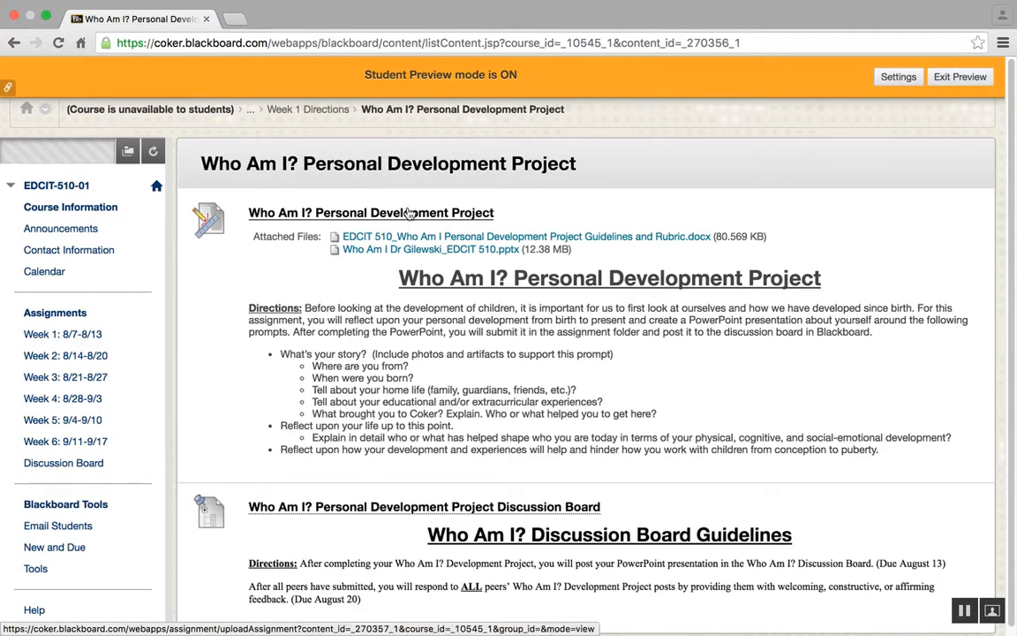
pyautogui.click(411, 214)
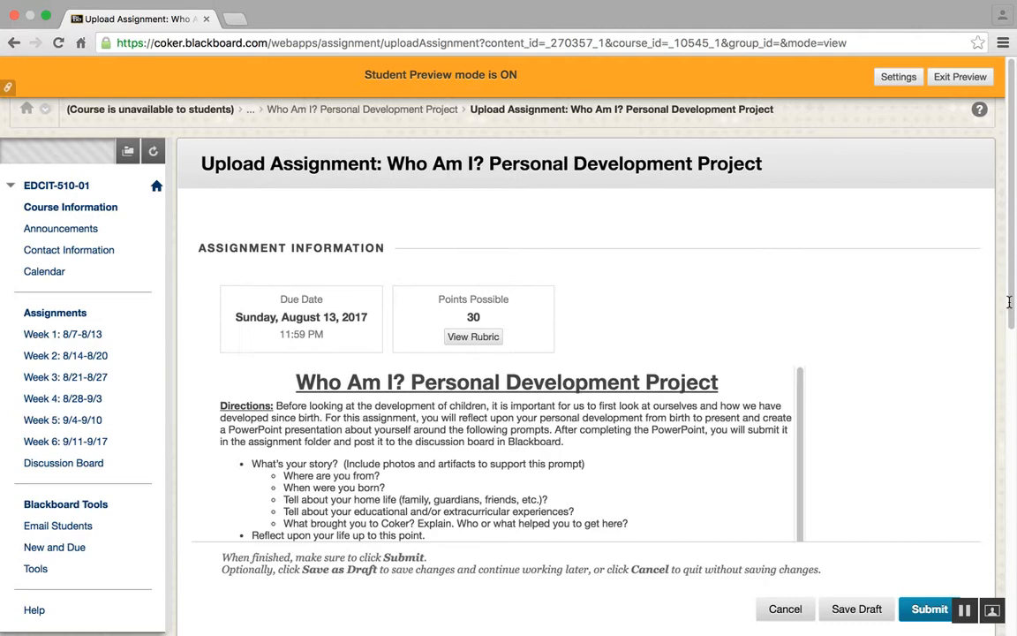
pyautogui.scroll(-3, 1001, 307)
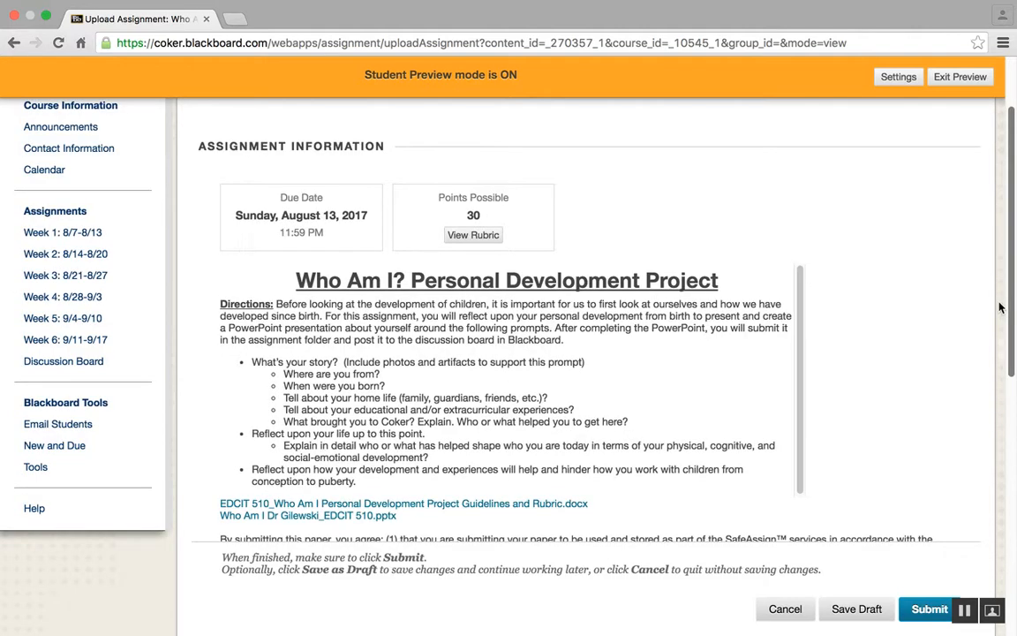
pyautogui.scroll(-3, 1000, 307)
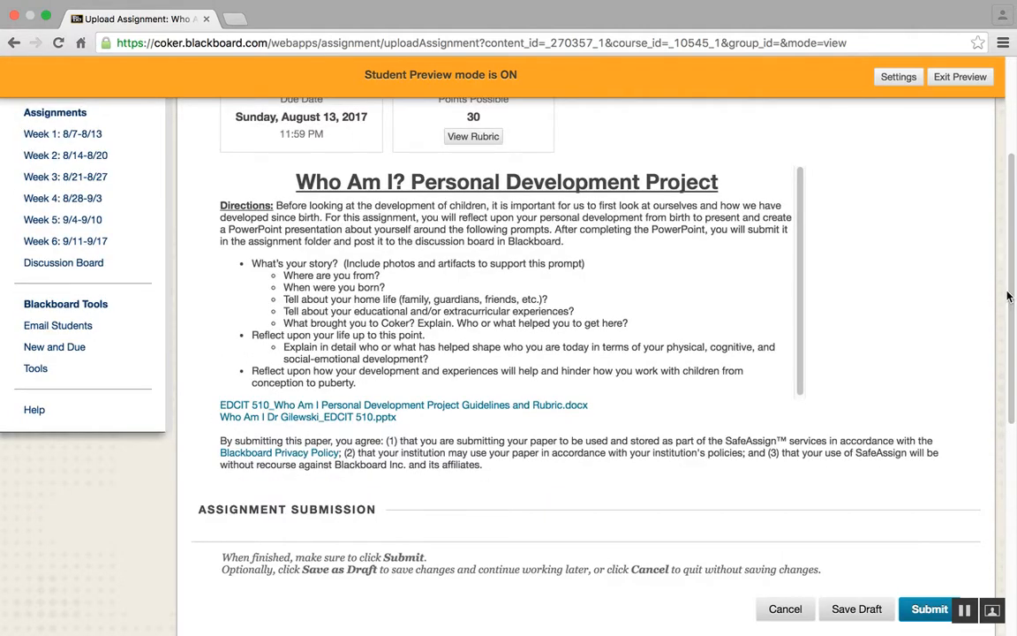
pyautogui.scroll(-9, 1008, 296)
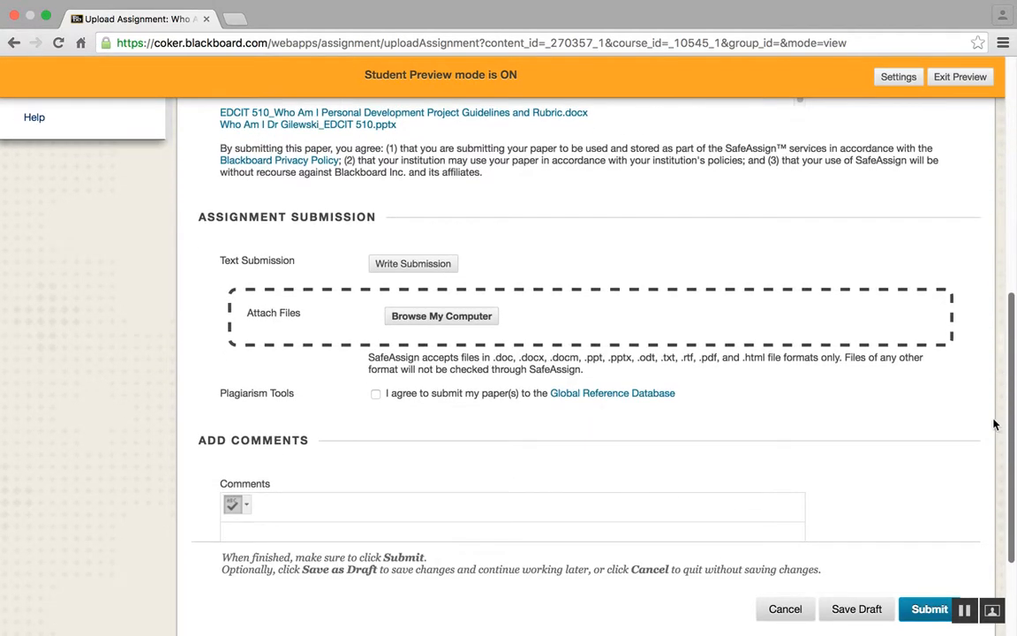
pyautogui.moveTo(994, 419); pyautogui.dragTo(989, 431)
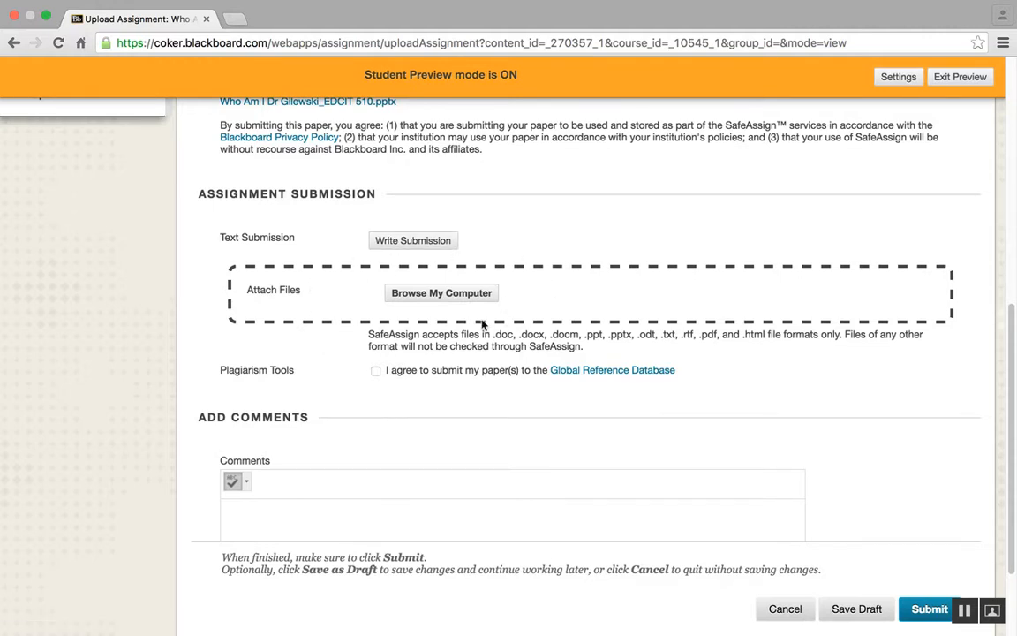
# Attach the instructor's Who Am I PowerPoint presentation from the course's Who Am I? folder on the computer to the submission
pyautogui.click(444, 293)
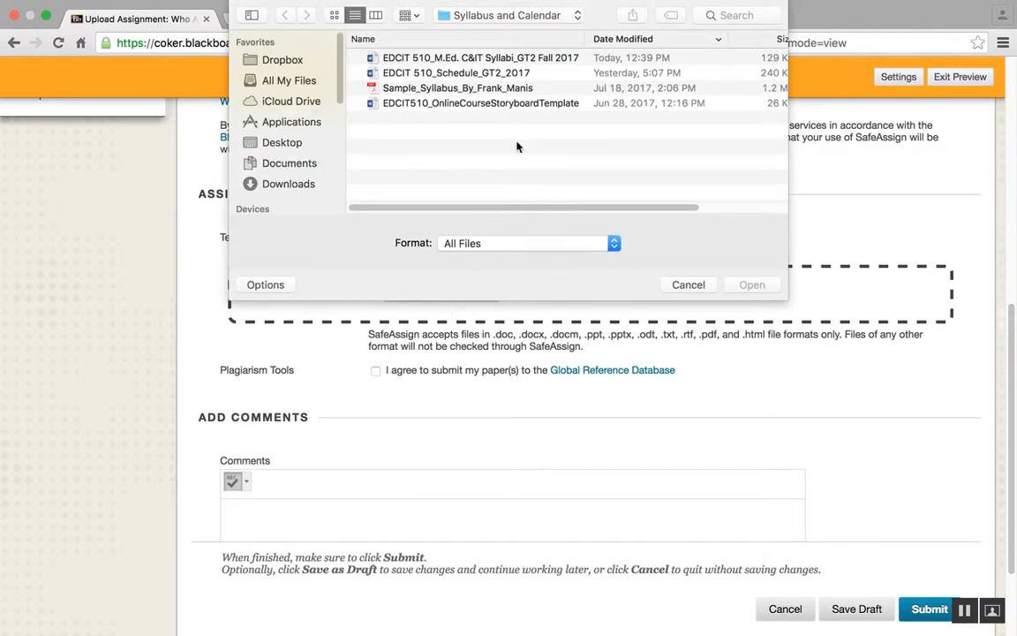
pyautogui.click(481, 17)
pyautogui.click(496, 32)
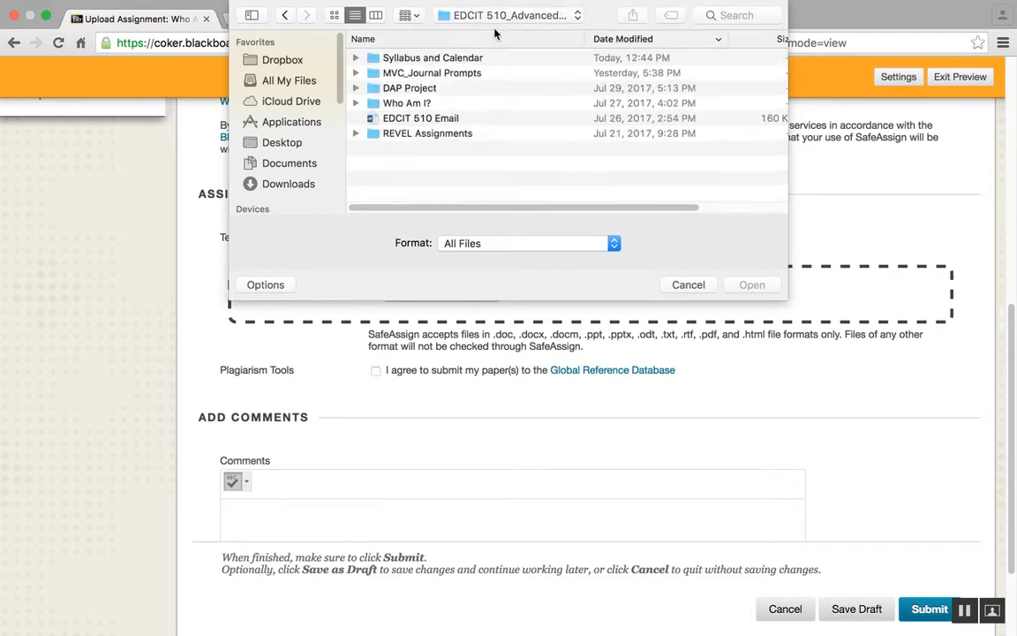
pyautogui.doubleClick(421, 120)
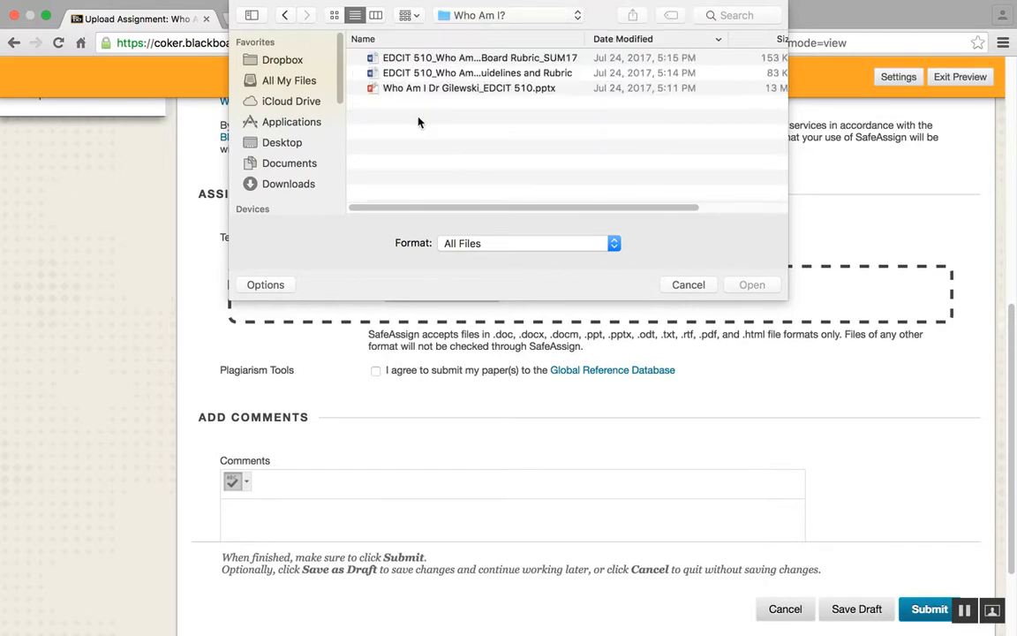
pyautogui.click(543, 89)
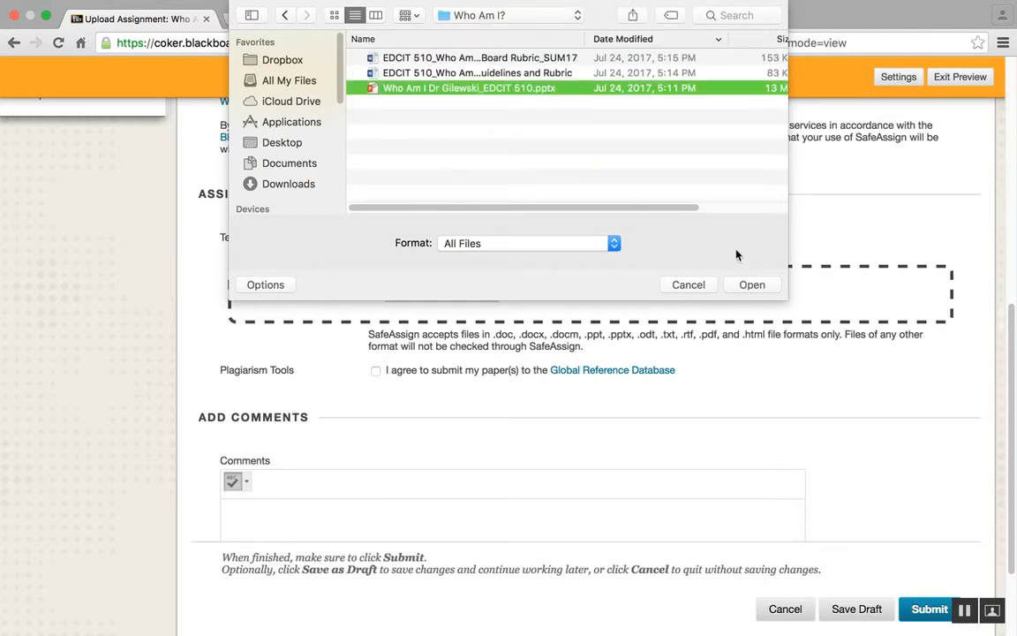
pyautogui.click(751, 284)
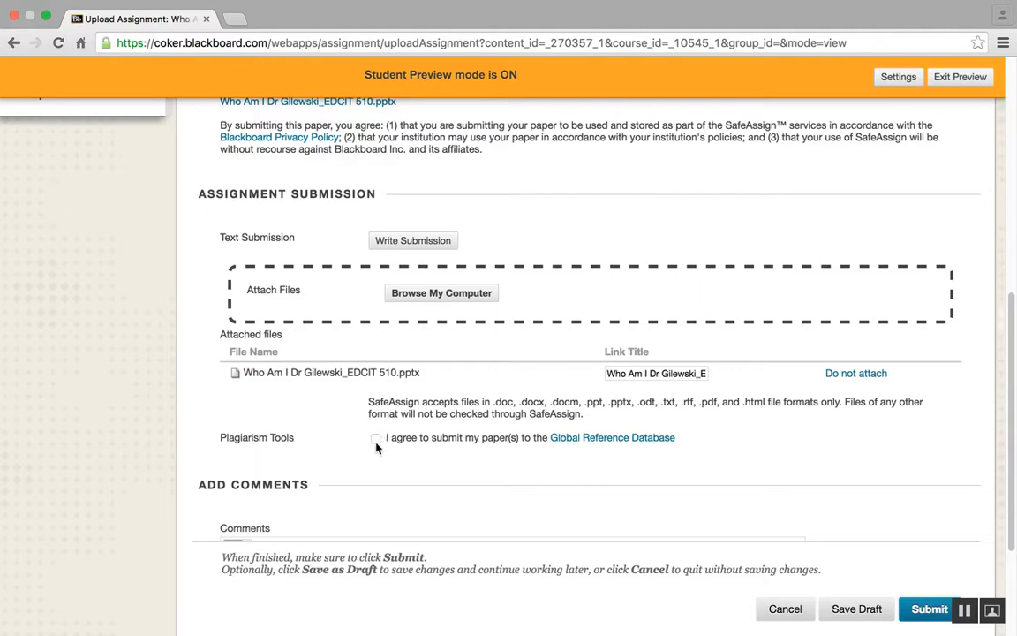
# Review the plagiarism option, activate the empty comments field, and cancel the assignment submission
pyautogui.scroll(-1, 1011, 439)
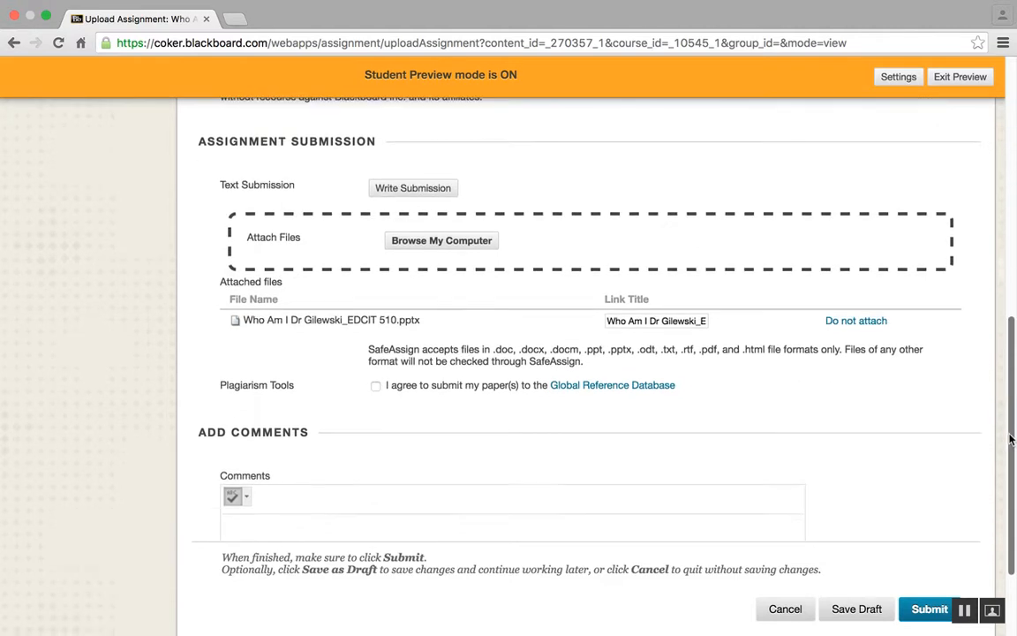
pyautogui.scroll(-3, 1011, 439)
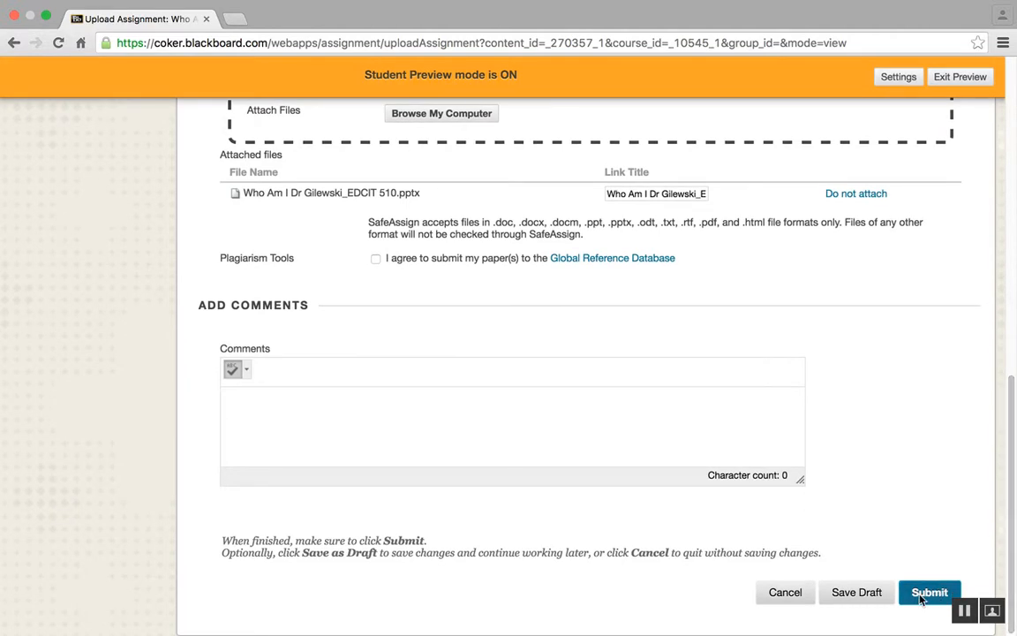
pyautogui.click(357, 420)
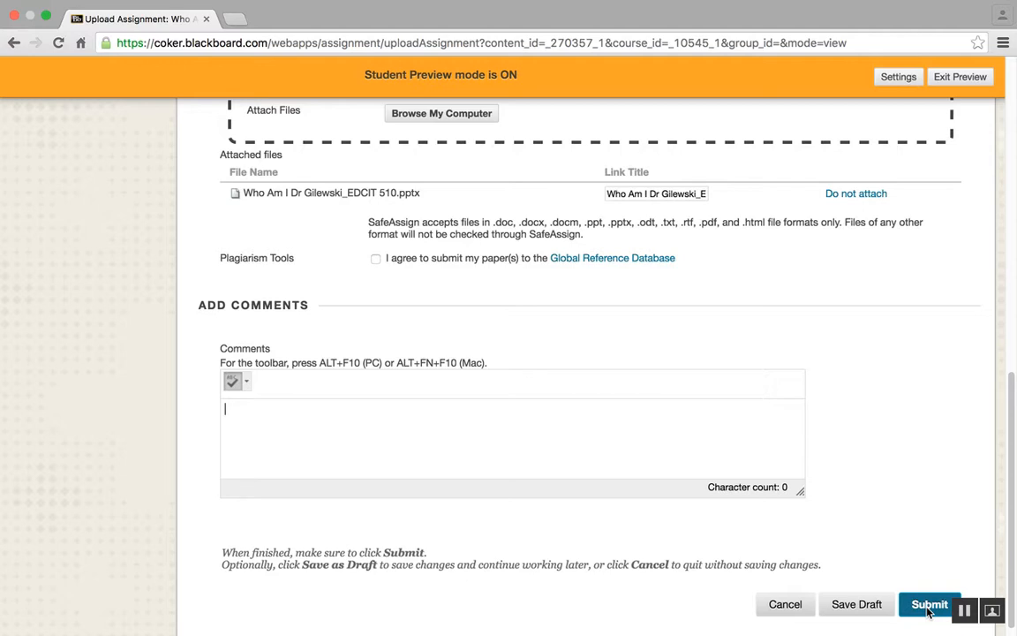
pyautogui.click(784, 605)
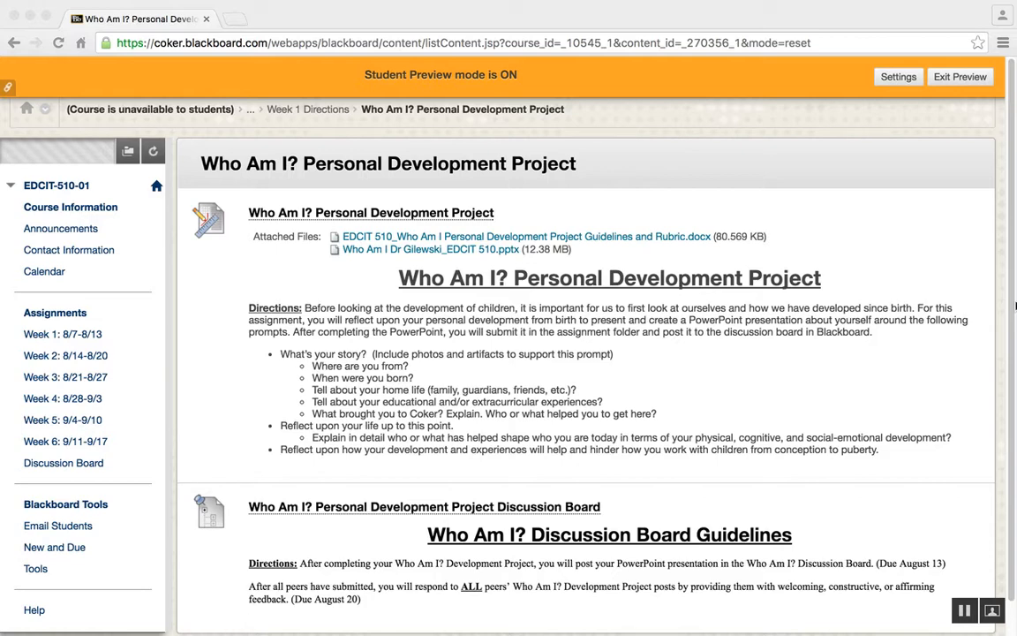
# Start a new thread in the Who Am I? Personal Development Project Discussion Board, using the instructor's surname plus "_Who Am I?" as subject
pyautogui.click(1011, 329)
pyautogui.scroll(-2, 1011, 340)
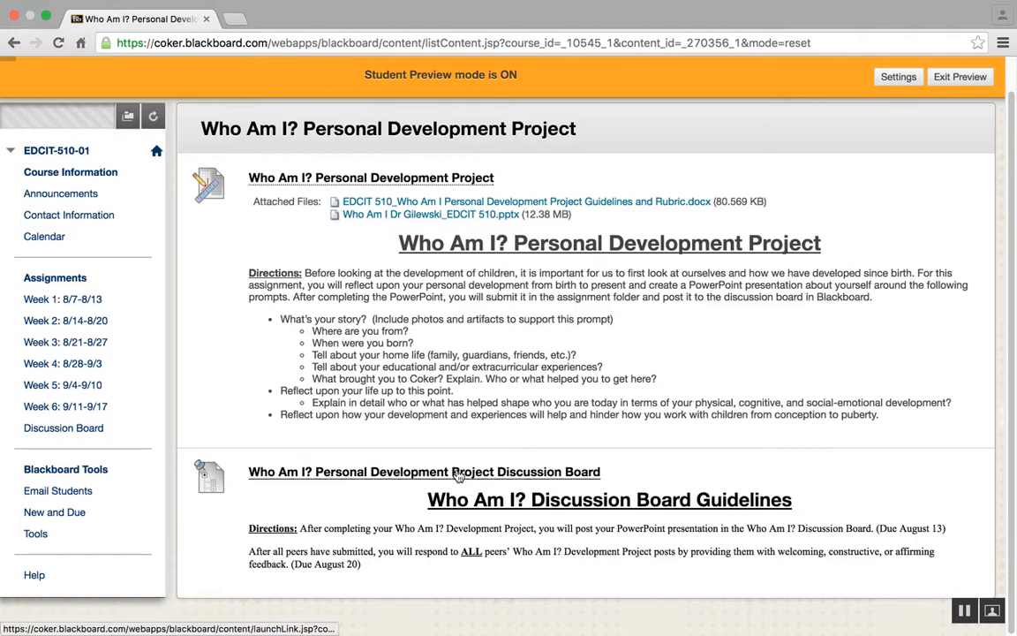
pyautogui.click(458, 473)
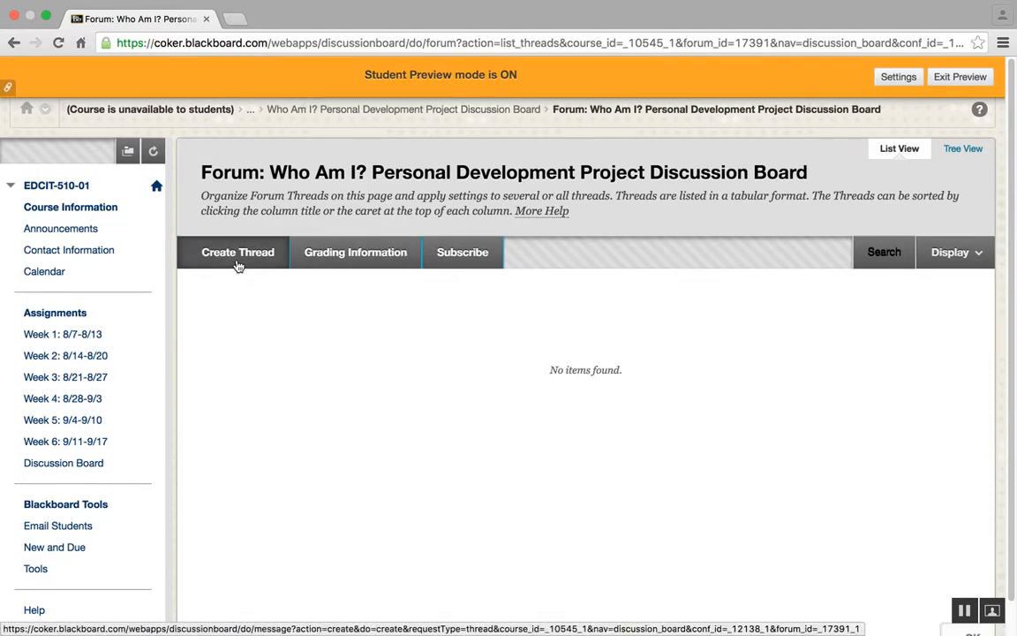
pyautogui.click(237, 256)
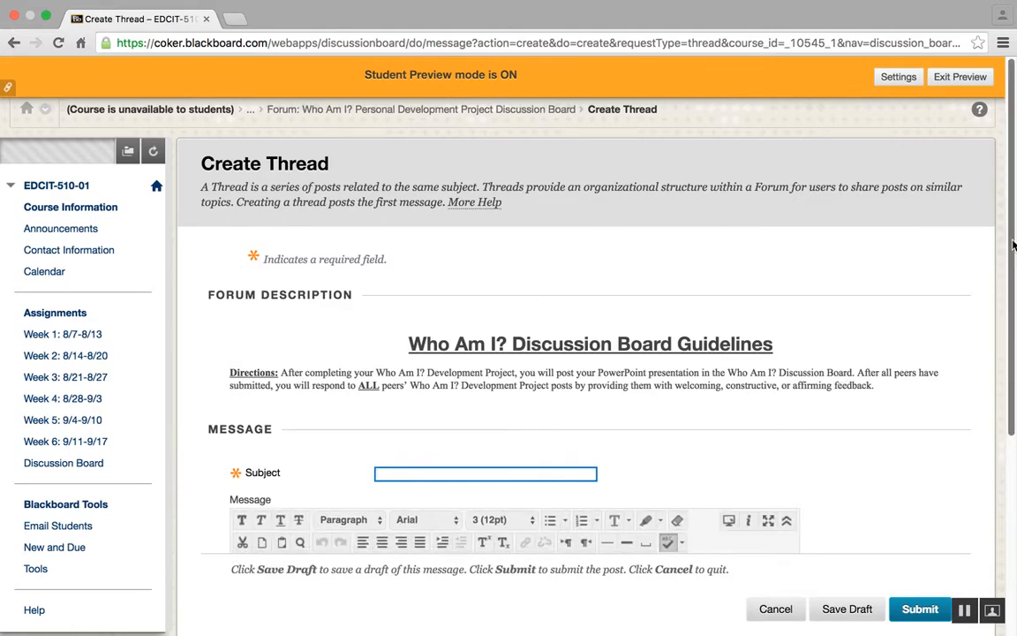
pyautogui.scroll(-3, 1014, 246)
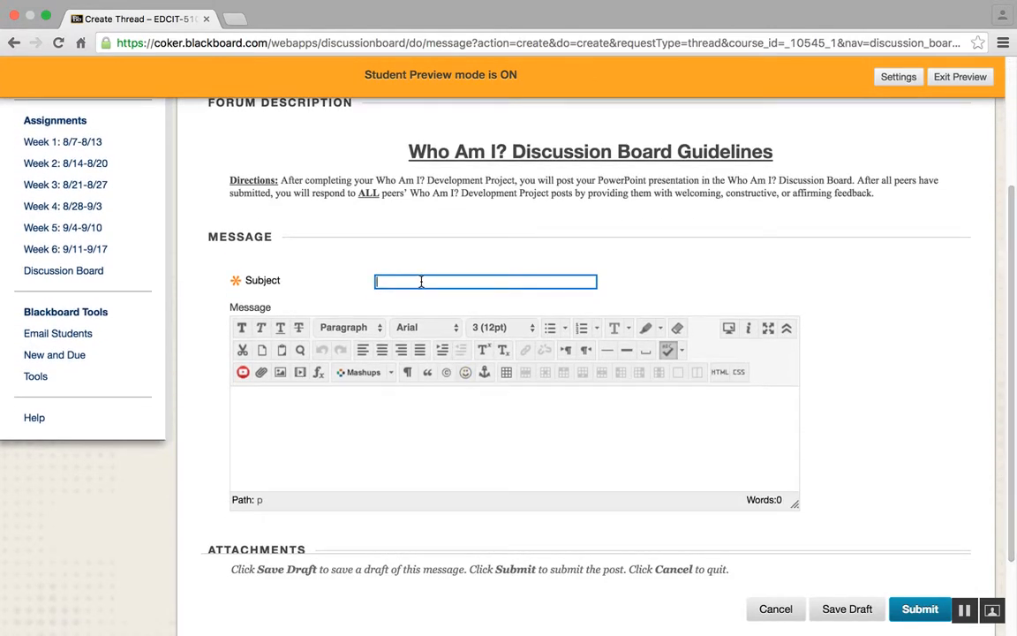
pyautogui.write('Gilewski_Who Am I?')
# Write the message "Hi, everyone. Here is my Who Am I? Project. I am looking forward to learning more about all of you.", signed with the instructor's name
pyautogui.click(352, 405)
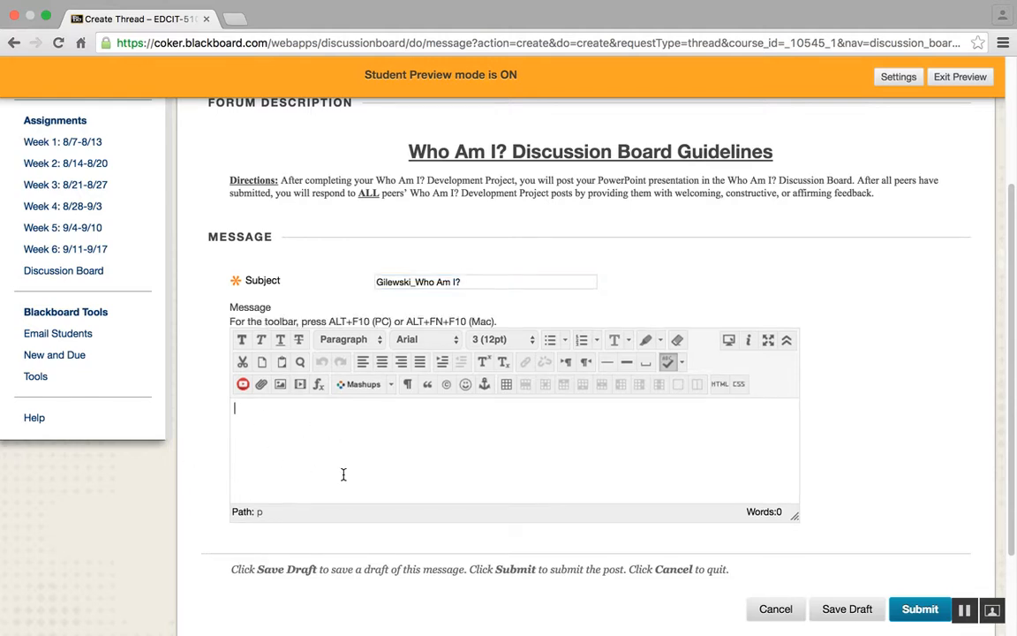
pyautogui.write('Hi, everyone. Here is my')
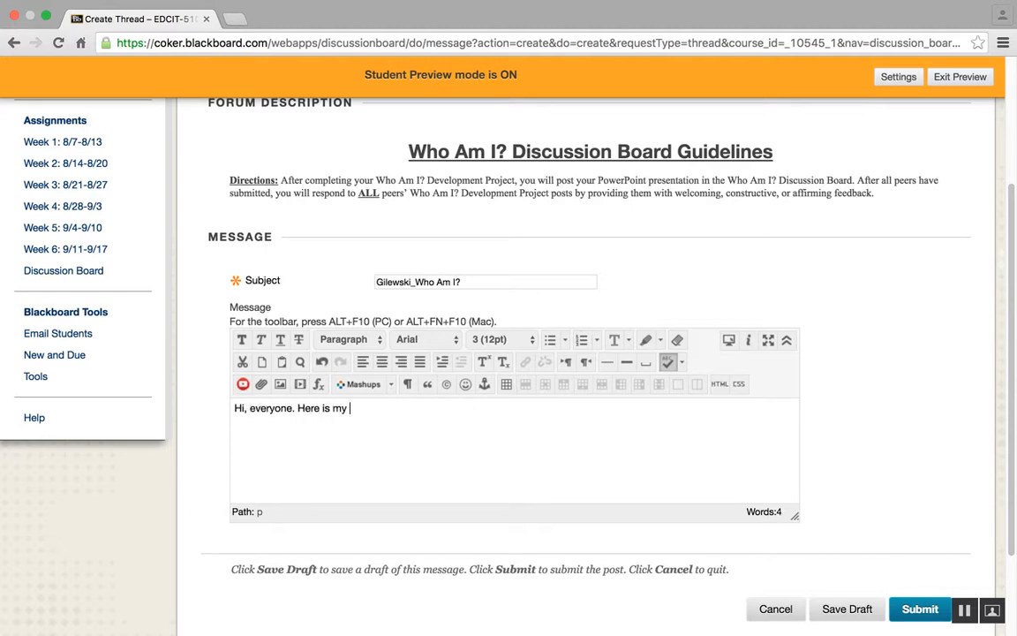
pyautogui.write(' Who Am I? Project. I')
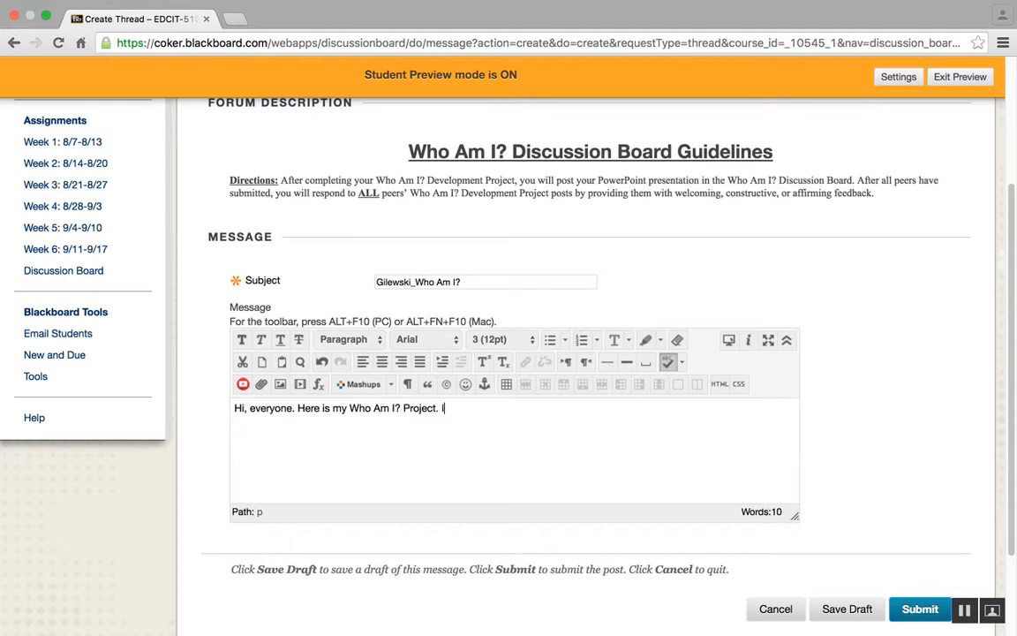
pyautogui.write(' am looking forward ')
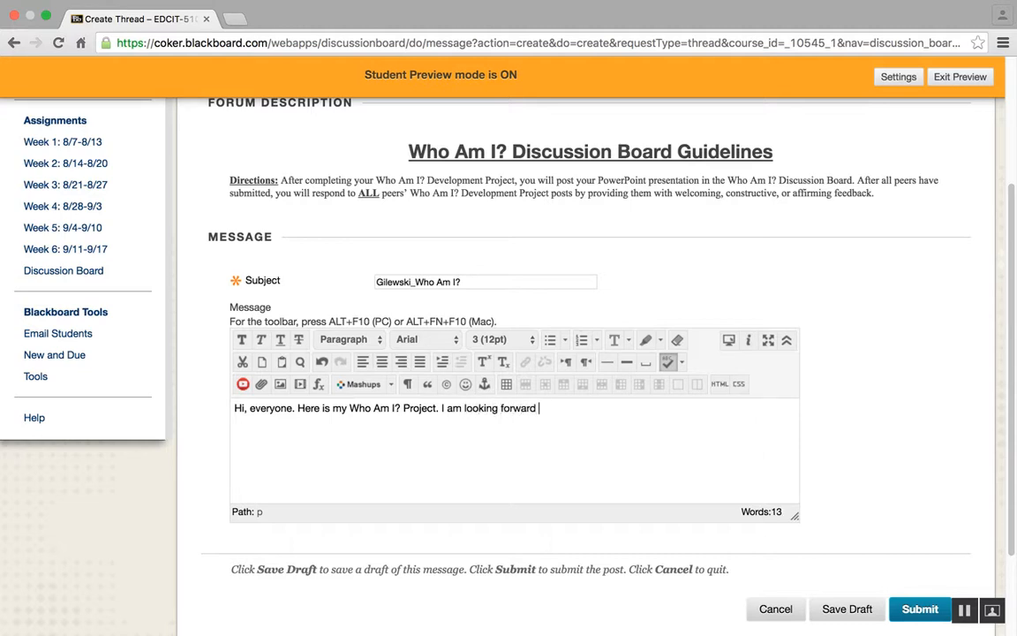
pyautogui.write('to learning more about all of you. ')
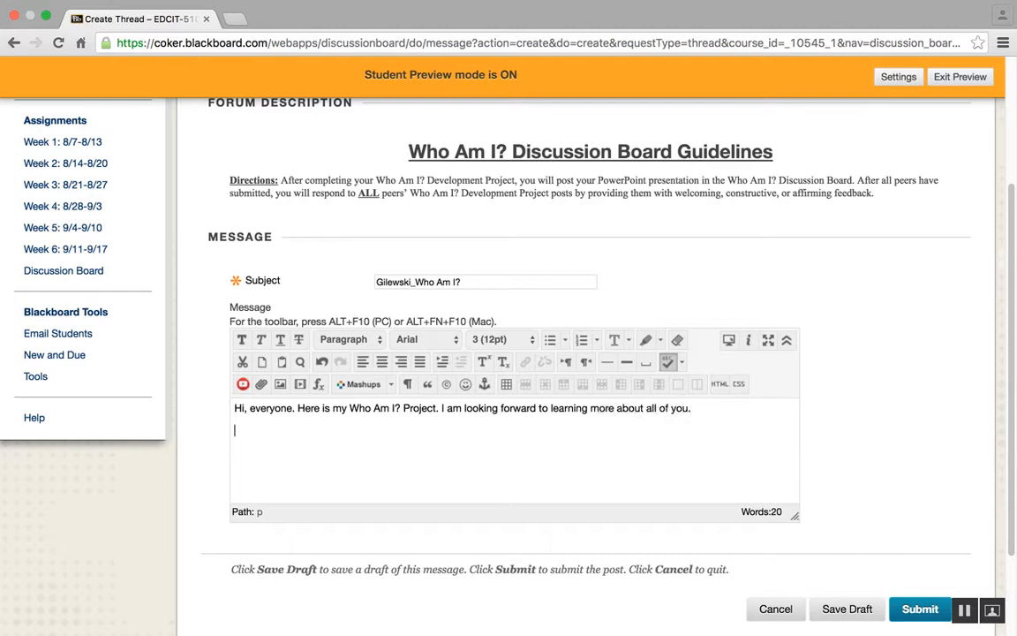
pyautogui.write('Dr. Gilewski')
# Attach the instructor's Who Am I PowerPoint presentation from the computer's Who Am I? folder to the thread and submit it
pyautogui.moveTo(1014, 360); pyautogui.dragTo(1002, 452)
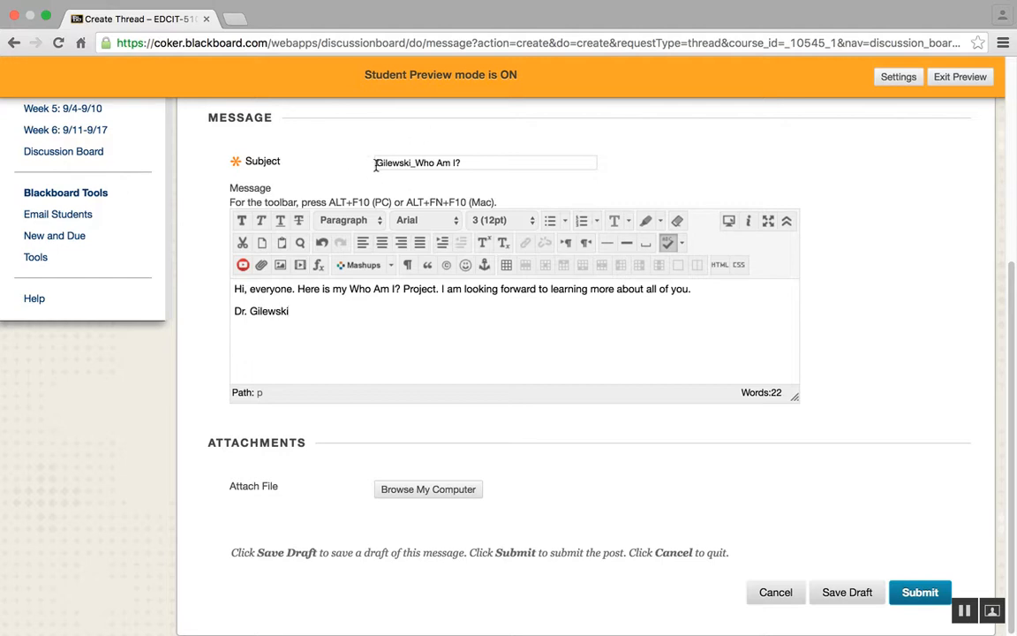
pyautogui.click(421, 491)
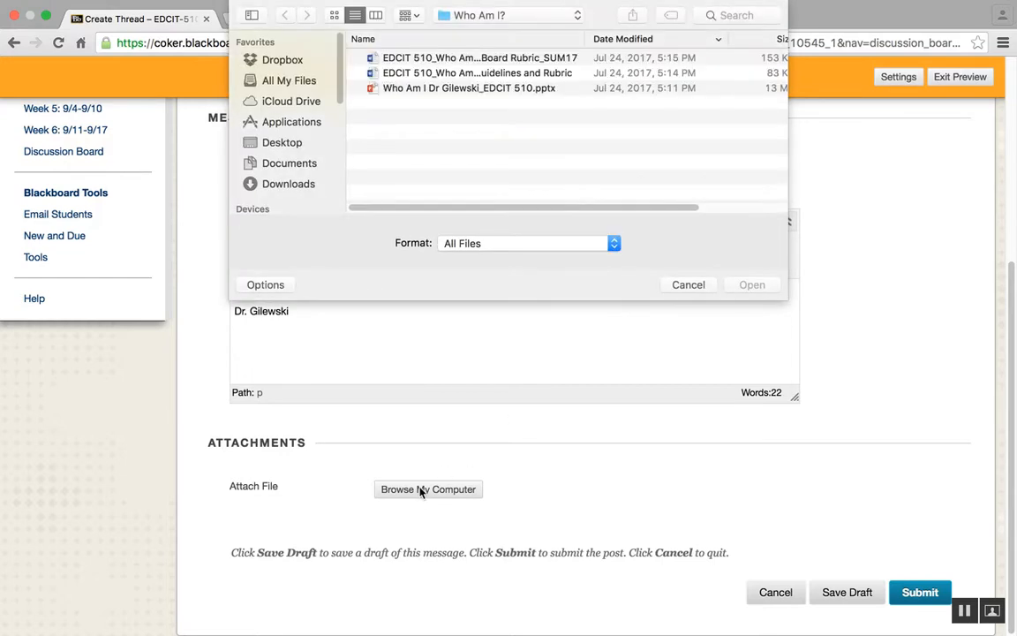
pyautogui.click(534, 88)
pyautogui.click(752, 285)
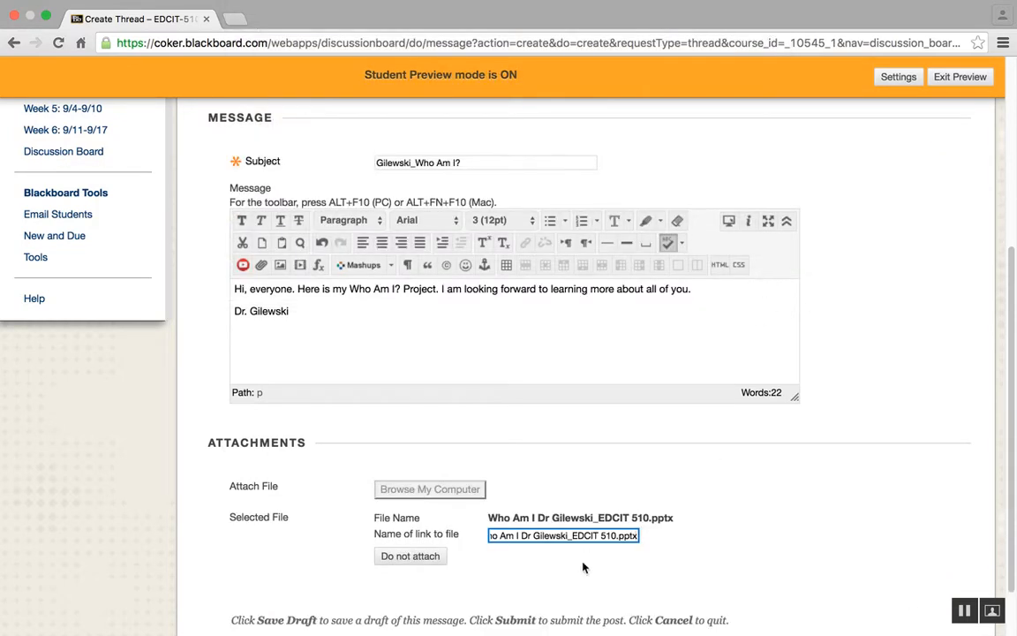
pyautogui.scroll(-2, 1013, 356)
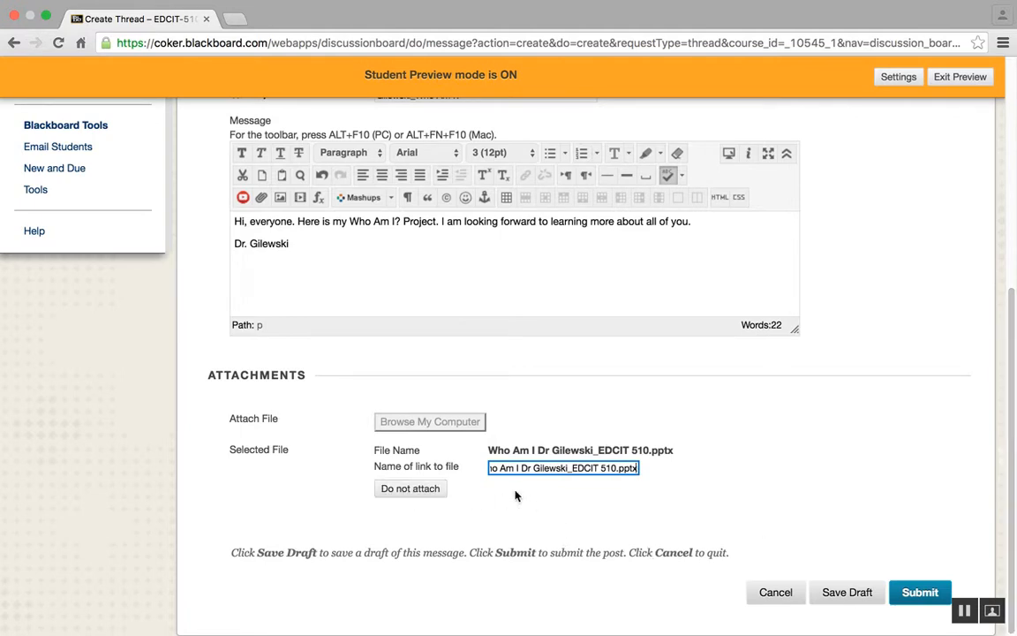
pyautogui.click(918, 593)
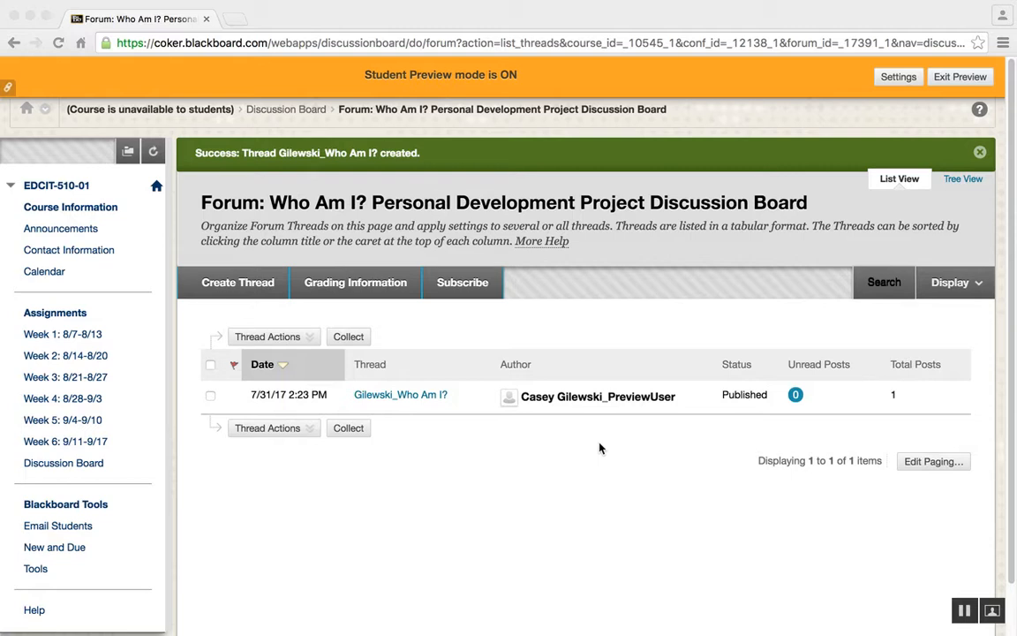
# Open the posted Who Am I? thread and submit a reply reading "This is our practice response."
pyautogui.click(404, 399)
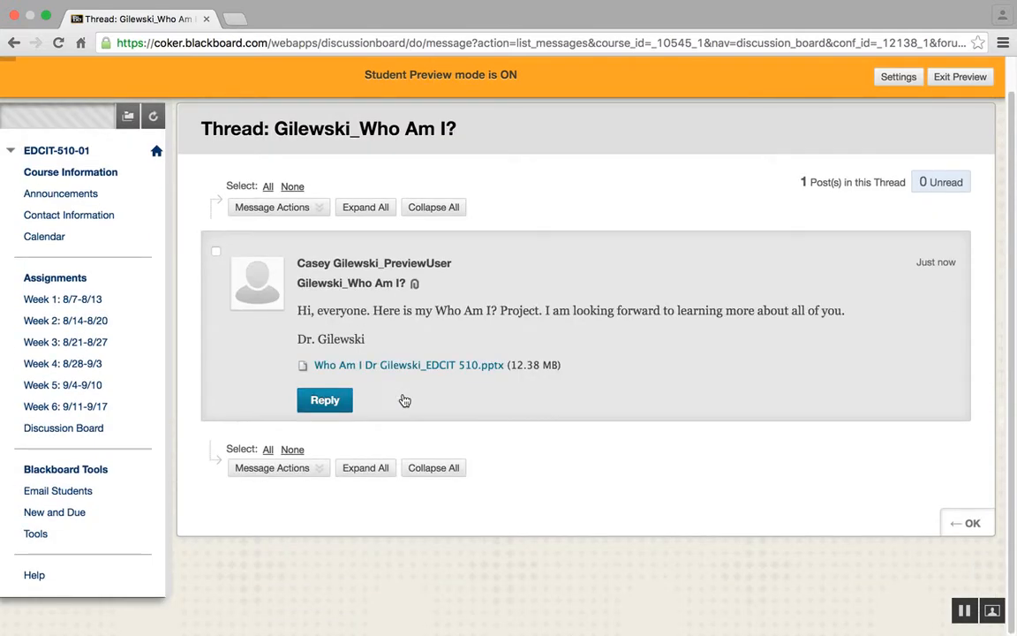
pyautogui.click(325, 402)
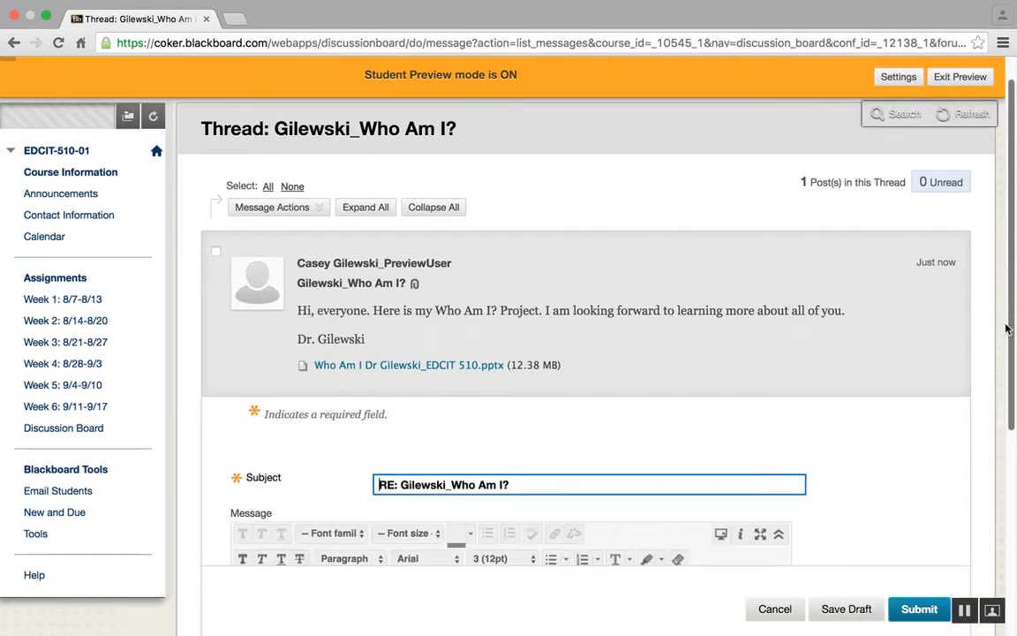
pyautogui.scroll(-2, 1005, 336)
pyautogui.click(533, 521)
pyautogui.write('THis')
pyautogui.press('BackSpace')
pyautogui.press('BackSpace')
pyautogui.press('BackSpace')
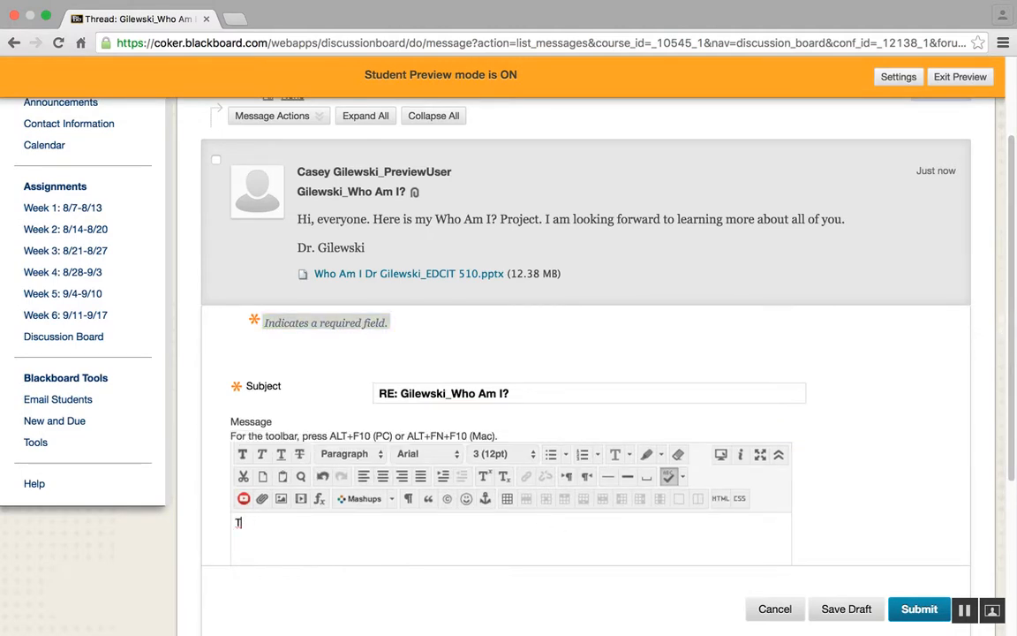
pyautogui.write('his is our practice response.')
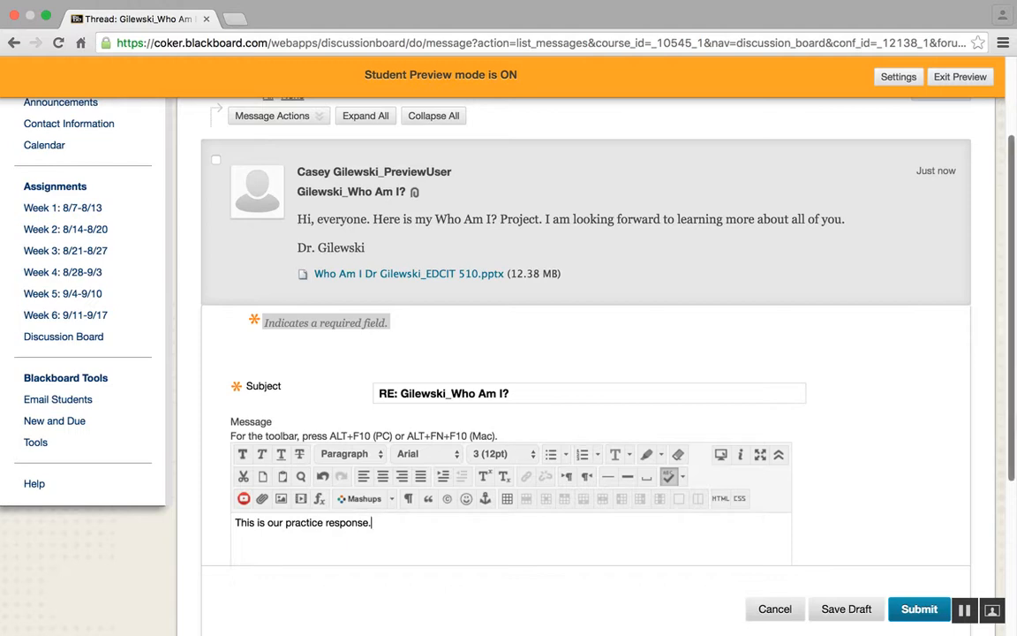
pyautogui.scroll(-3, 1014, 418)
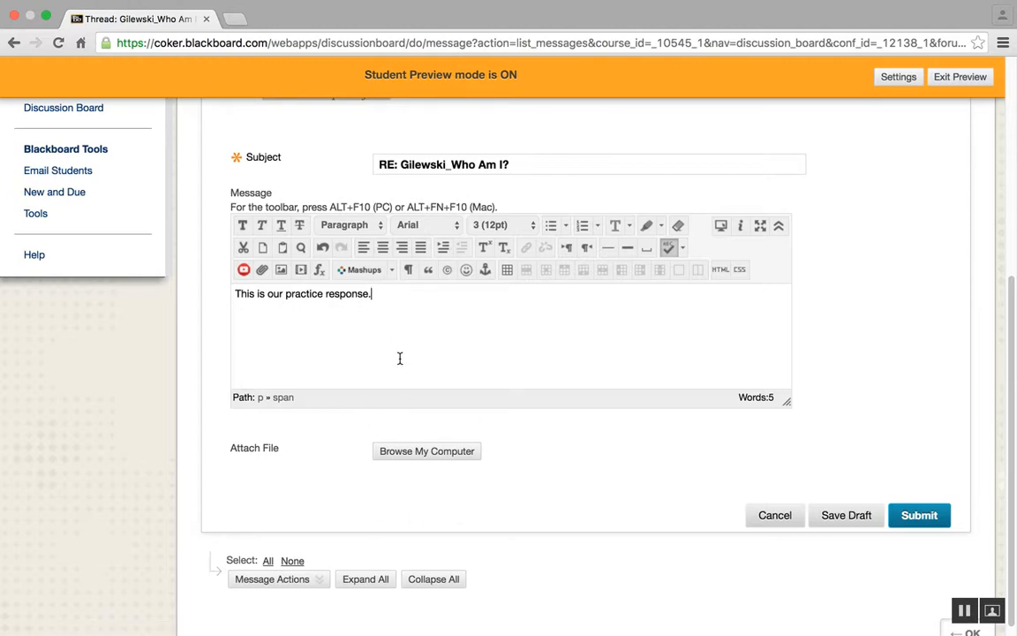
pyautogui.click(923, 517)
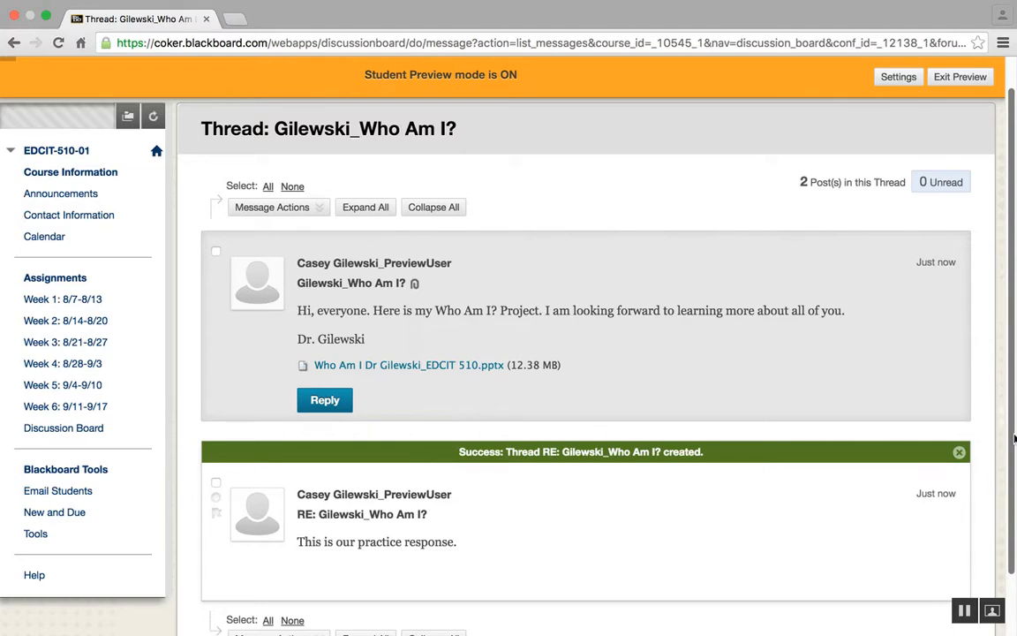
# Check the posted reply, return to the Who Am I? forum's thread list, and open the course's overview of all discussion forums
pyautogui.scroll(1, 1014, 438)
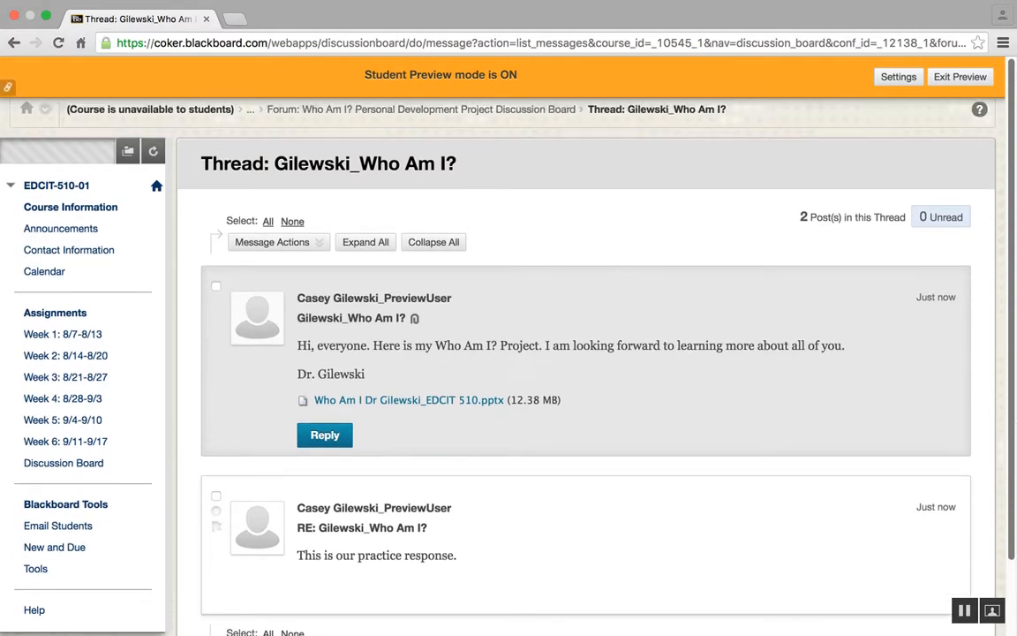
pyautogui.click(552, 109)
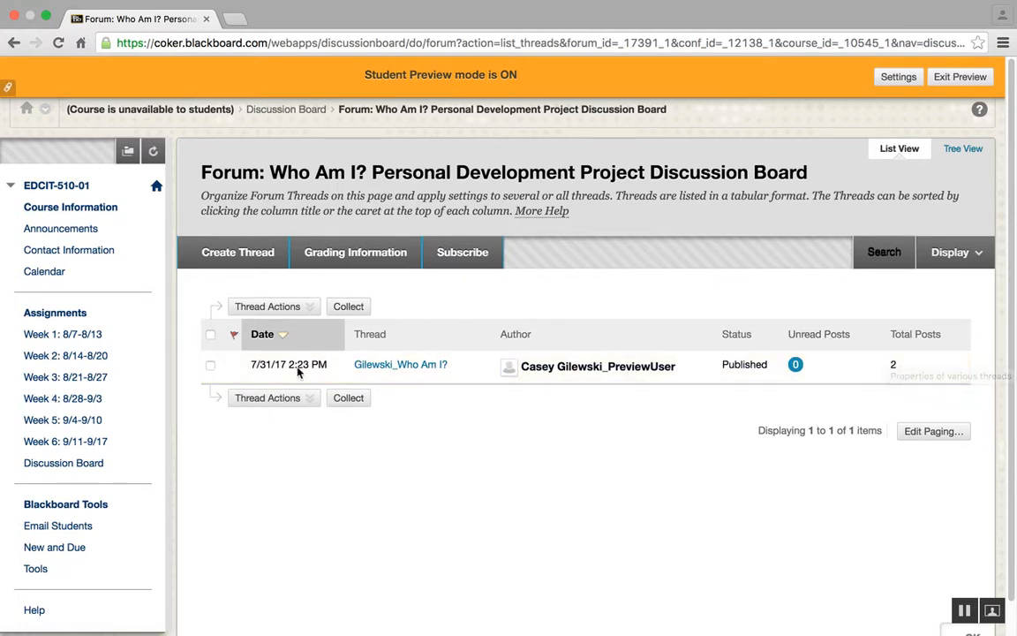
pyautogui.click(965, 611)
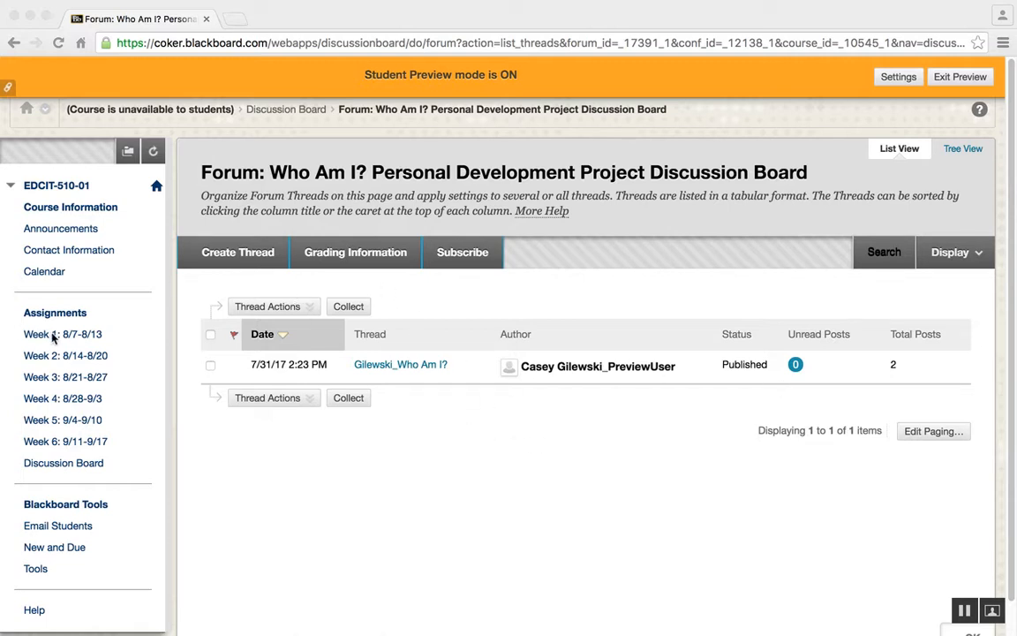
pyautogui.click(276, 114)
pyautogui.click(276, 112)
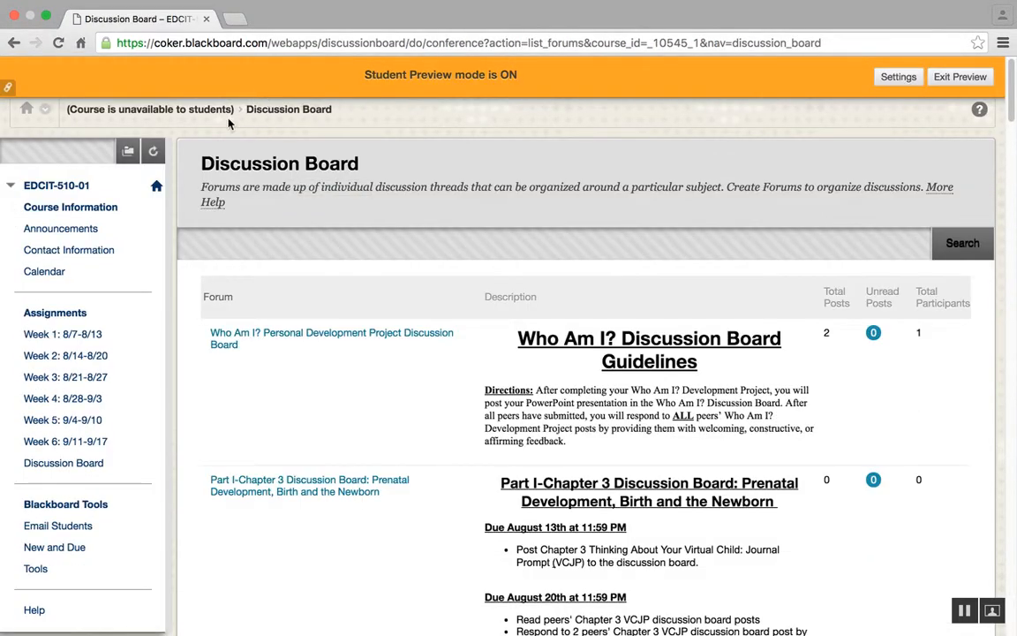
# Go to the Part I: Discussion Board folder in Week 1 Directions, review its due dates, and open the Chapter 3 forum
pyautogui.click(71, 340)
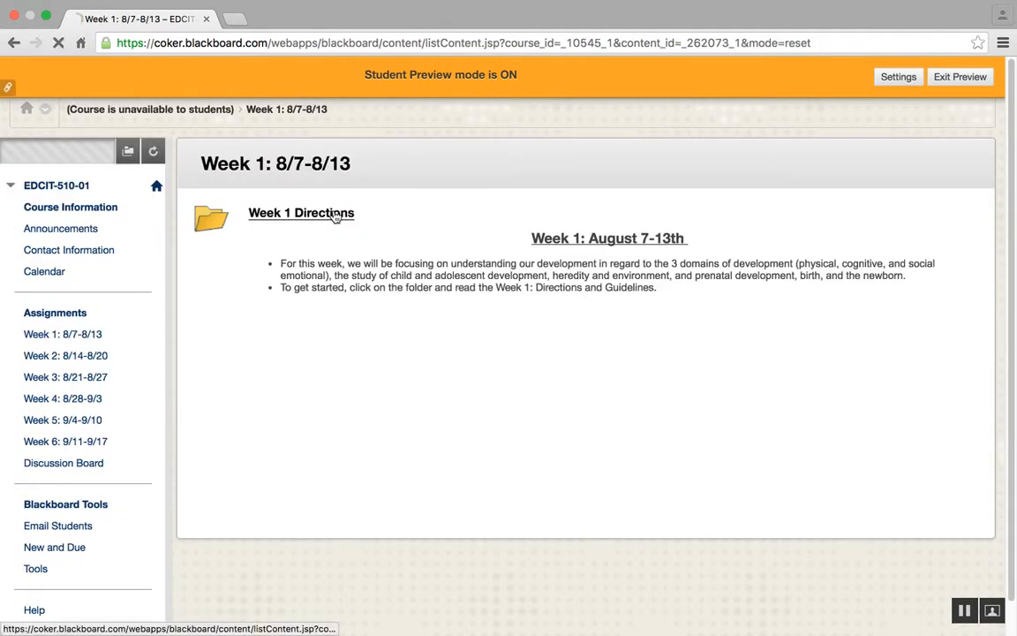
pyautogui.click(334, 215)
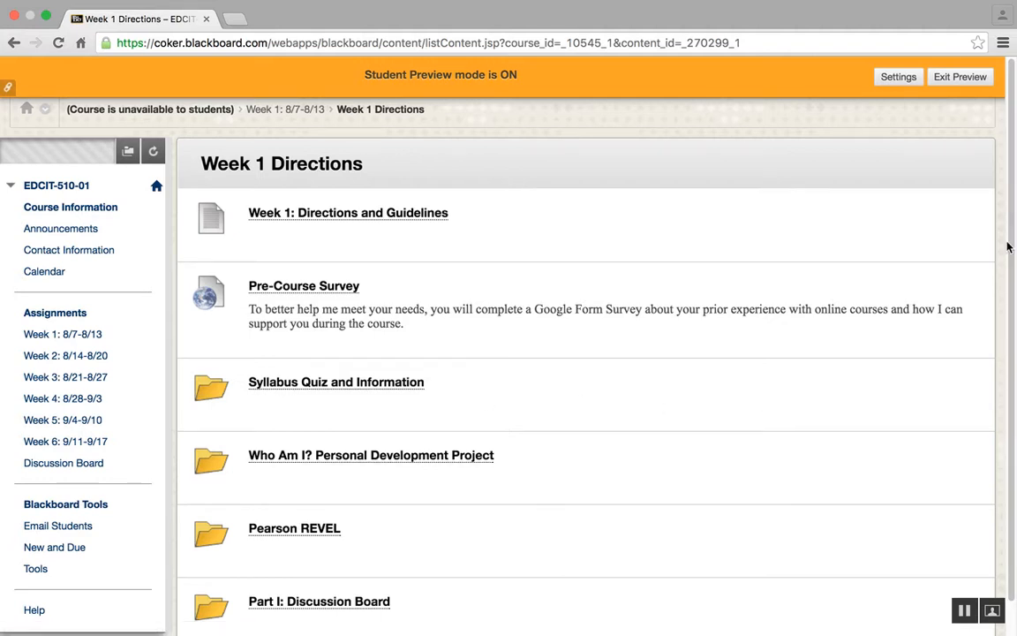
pyautogui.scroll(-1, 1006, 243)
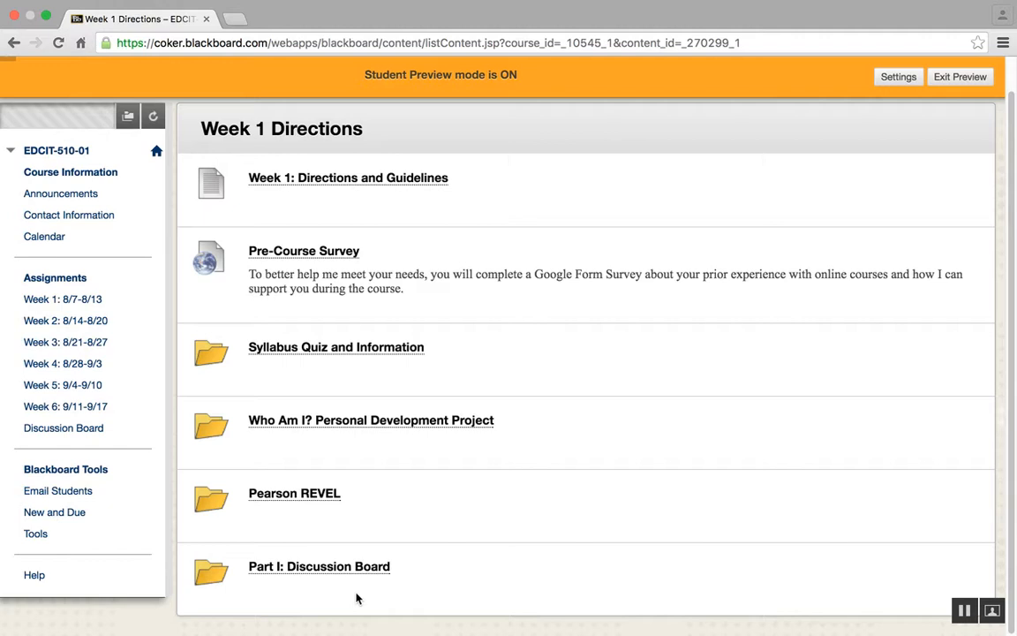
pyautogui.click(302, 570)
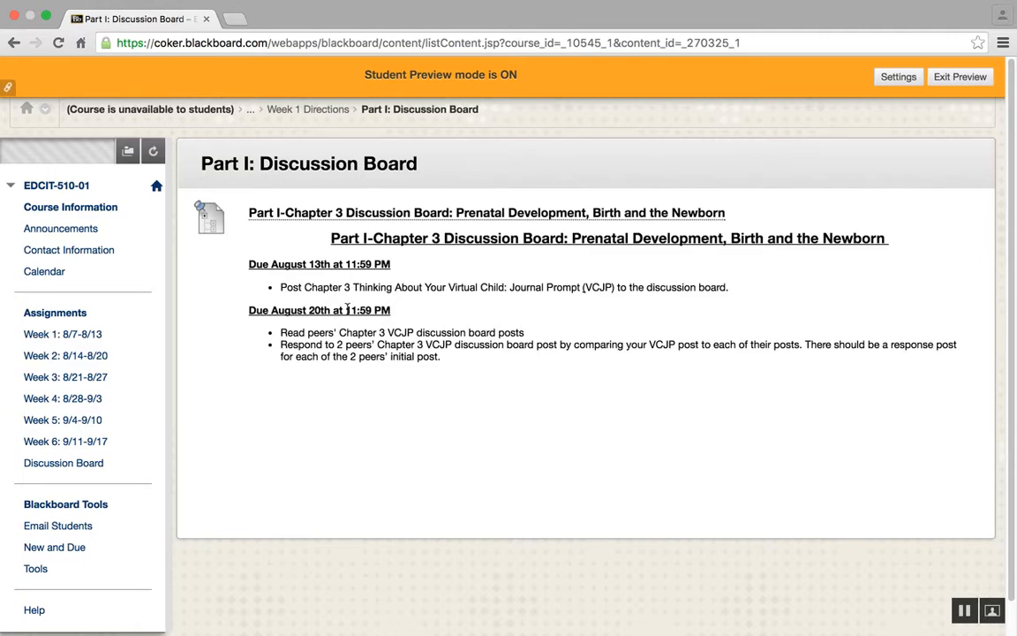
pyautogui.click(419, 215)
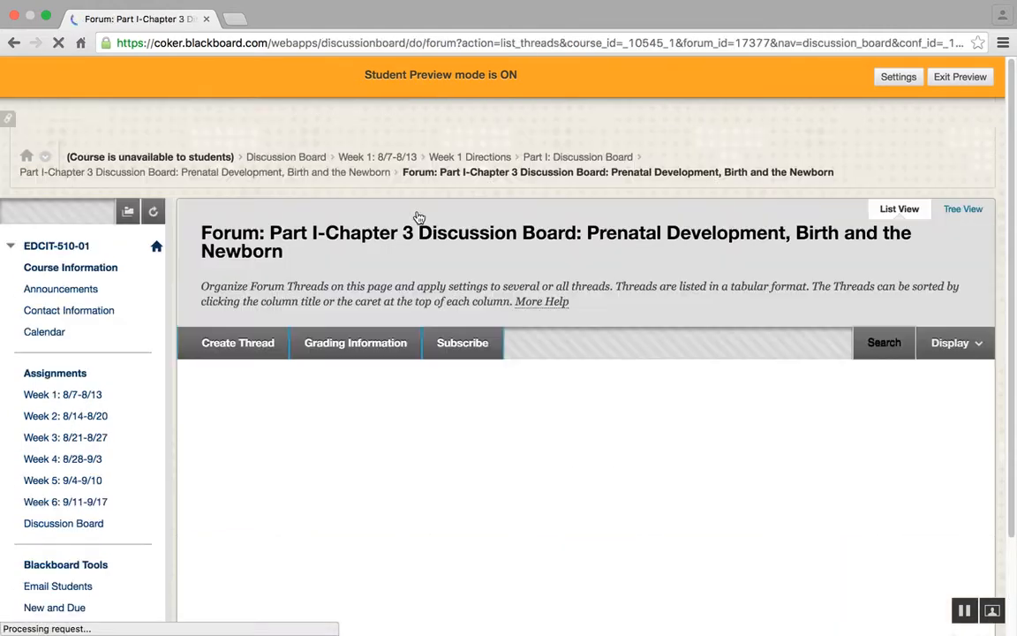
# Start a thread in the Chapter 3 forum, review the subject, message and attachment fields, and cancel it without posting
pyautogui.click(208, 319)
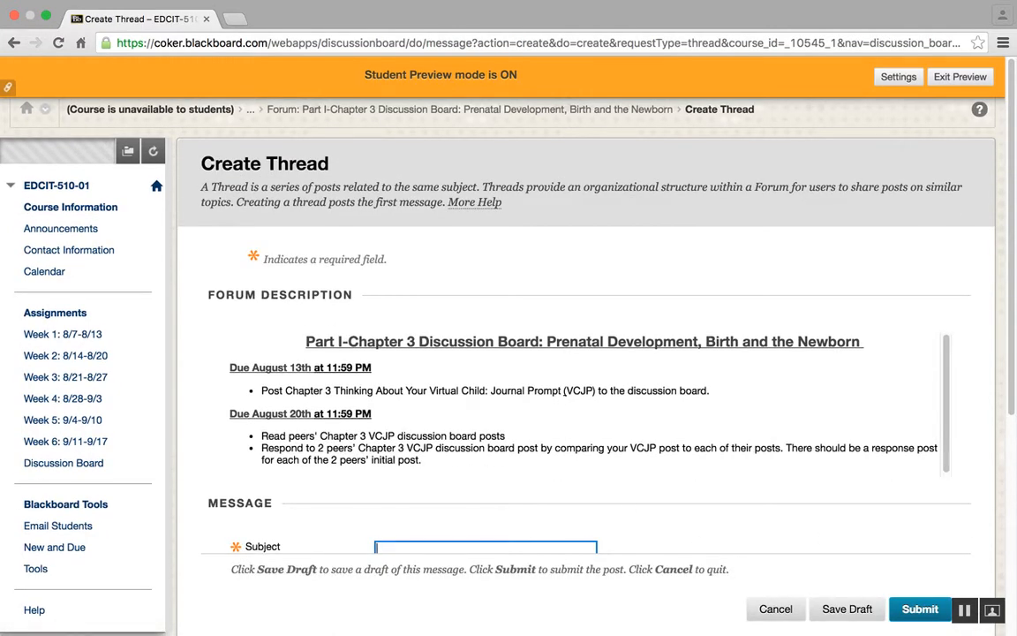
pyautogui.scroll(-5, 919, 447)
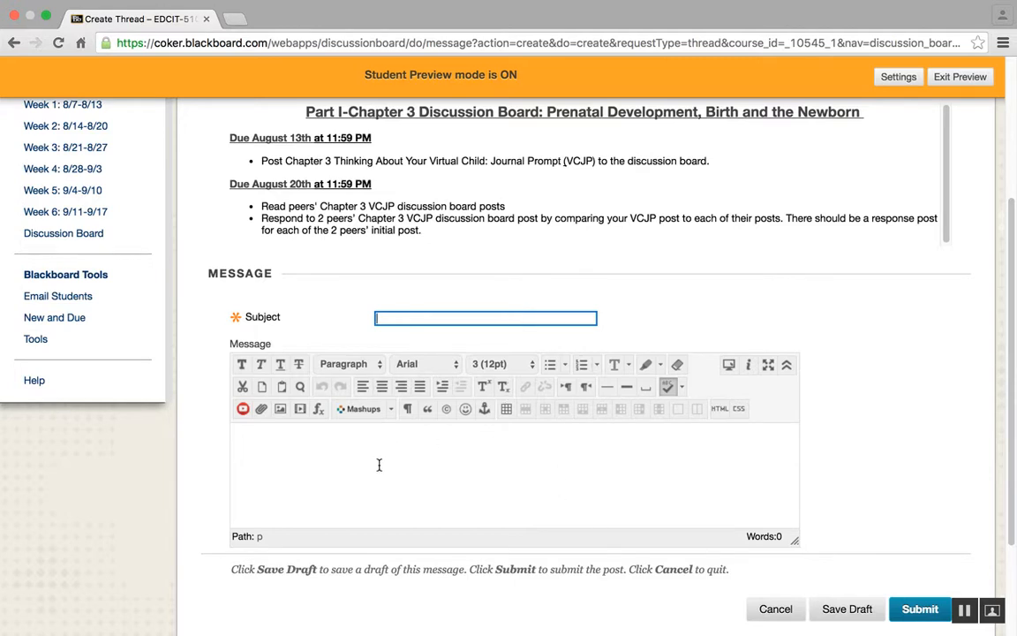
pyautogui.moveTo(1013, 347); pyautogui.dragTo(993, 461)
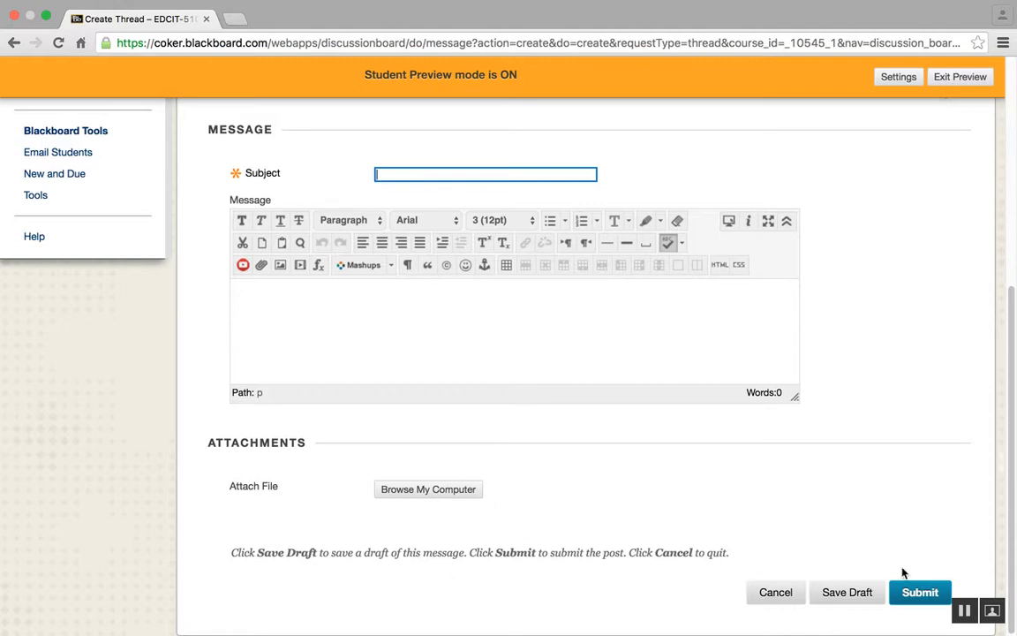
pyautogui.click(776, 592)
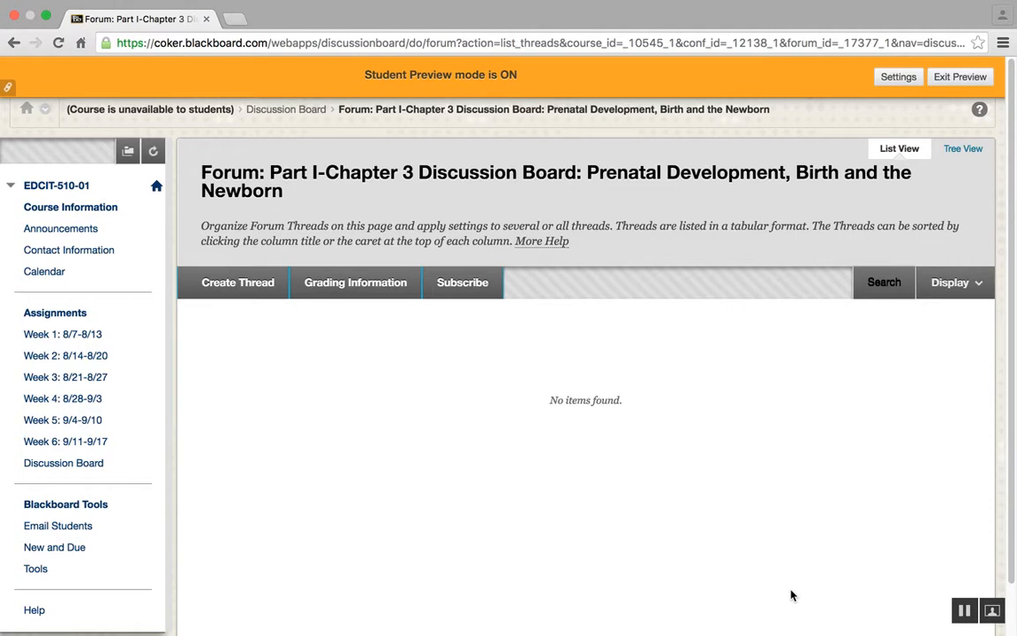
# Return to the Part I: Discussion Board folder within Week 1 Directions and review the Chapter 3 posting and response requirements
pyautogui.click(68, 337)
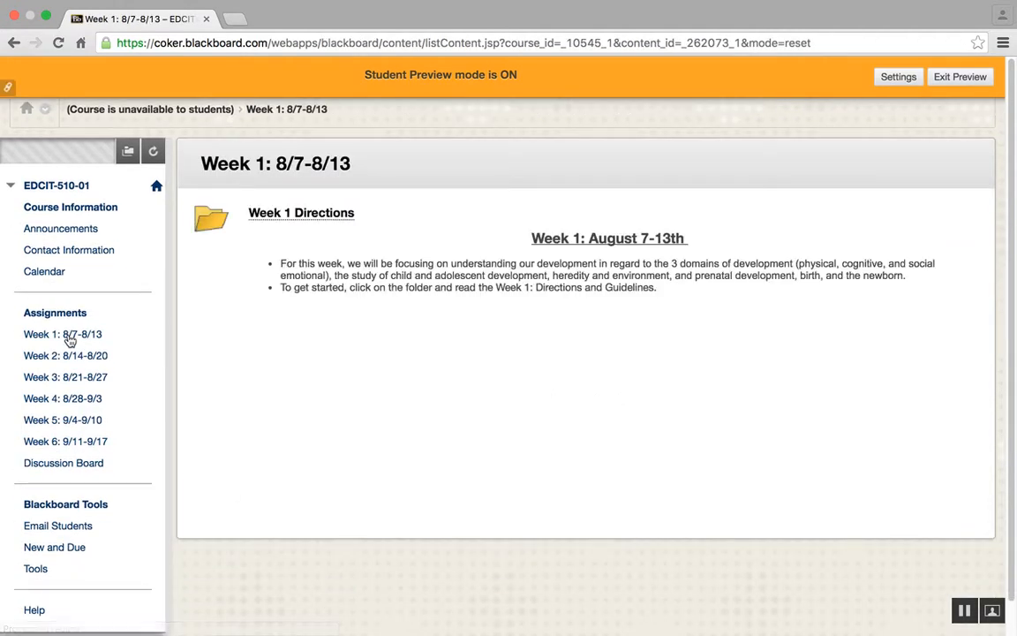
pyautogui.click(312, 220)
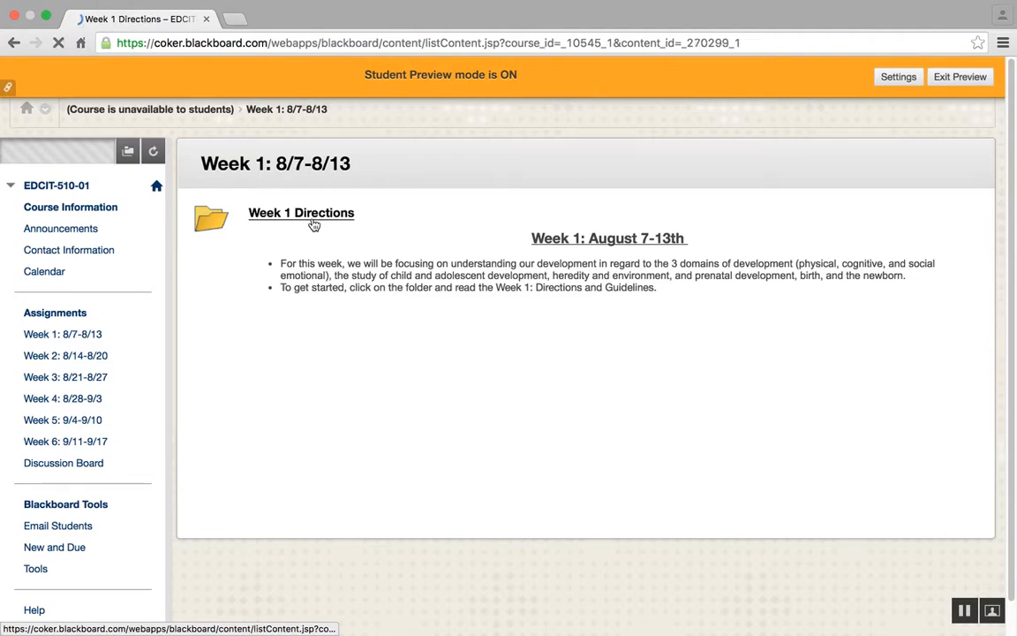
pyautogui.click(350, 603)
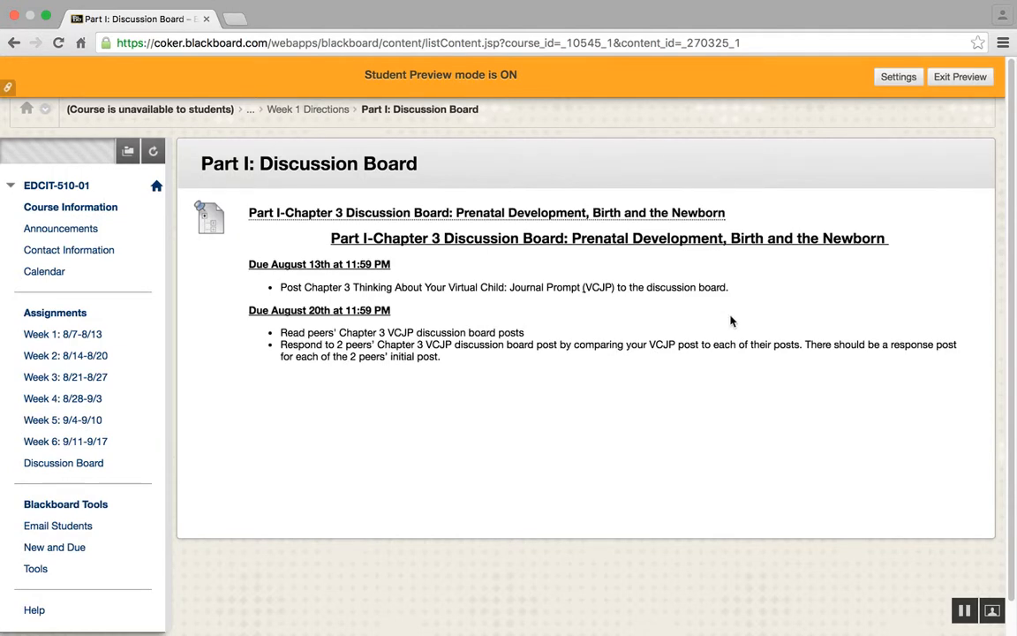
pyautogui.click(993, 608)
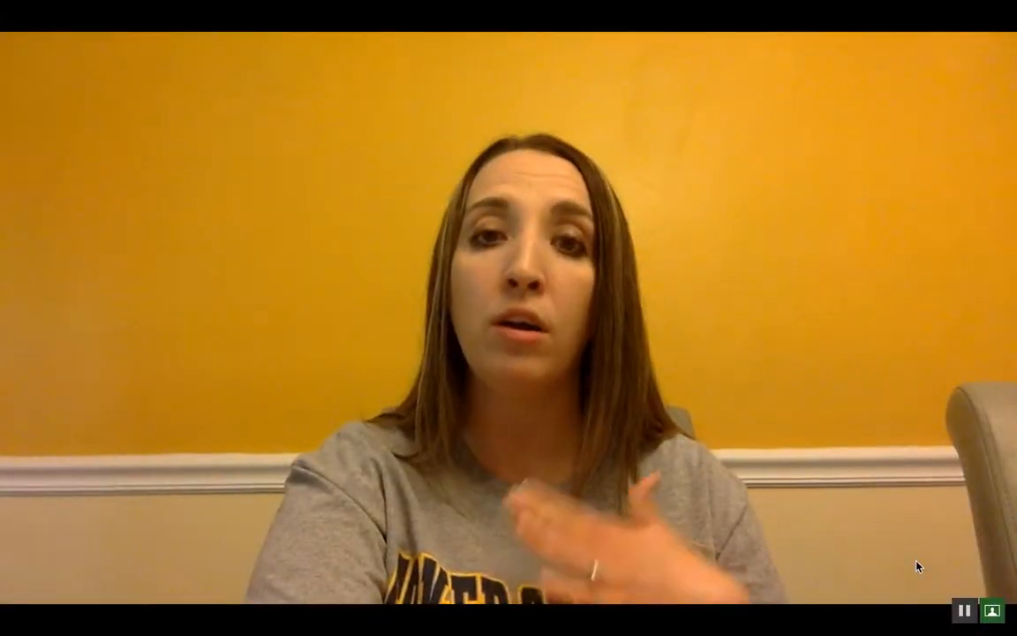